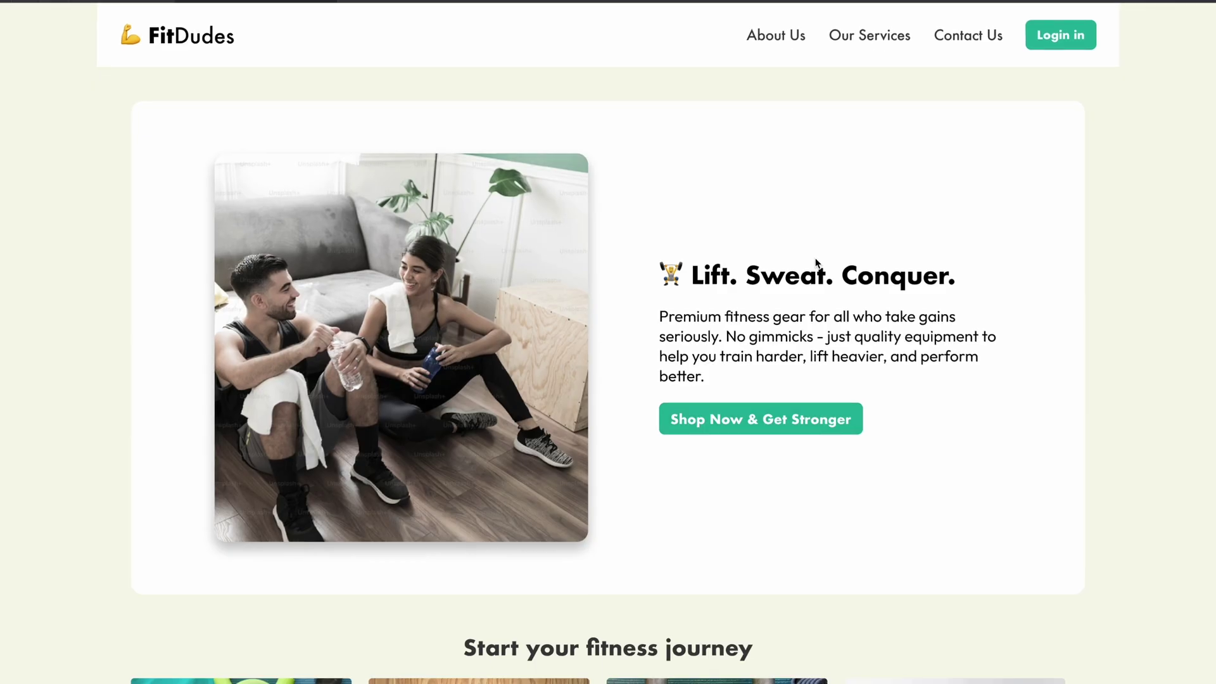
Scroll to the 'Start your fitness journey' cards and reveal their Fitness Starter Pack hover overlays.
scroll(817, 262, "down", 2)
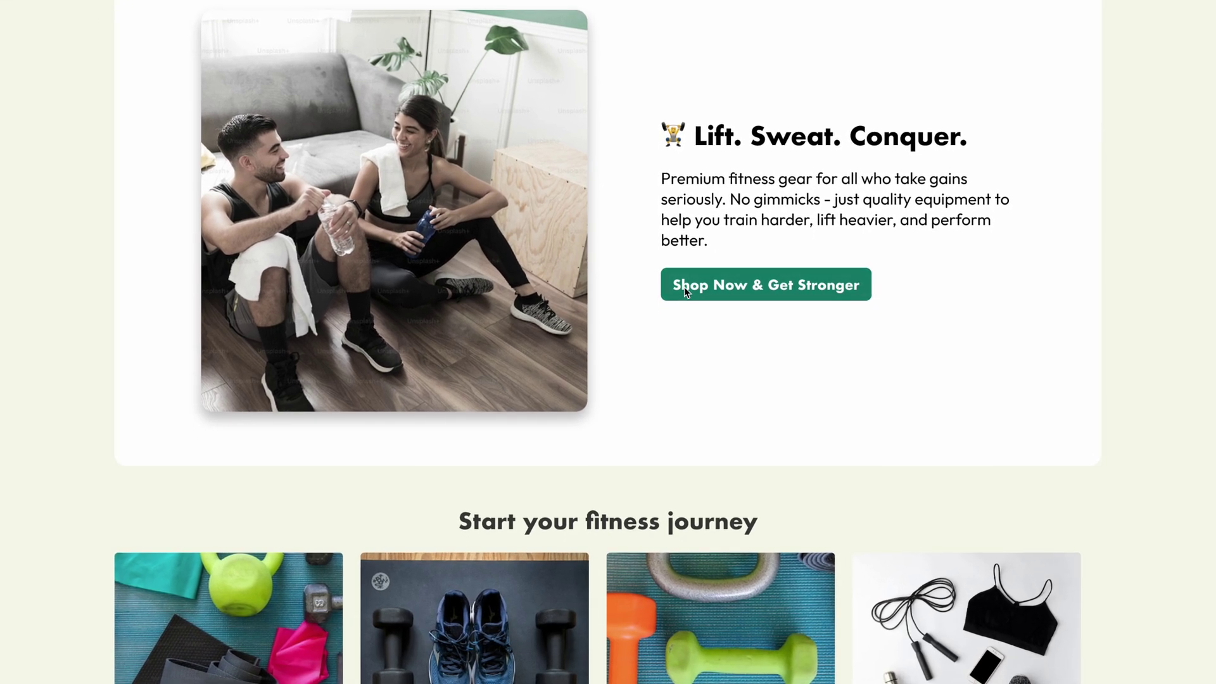
scroll(665, 381, "down", 2)
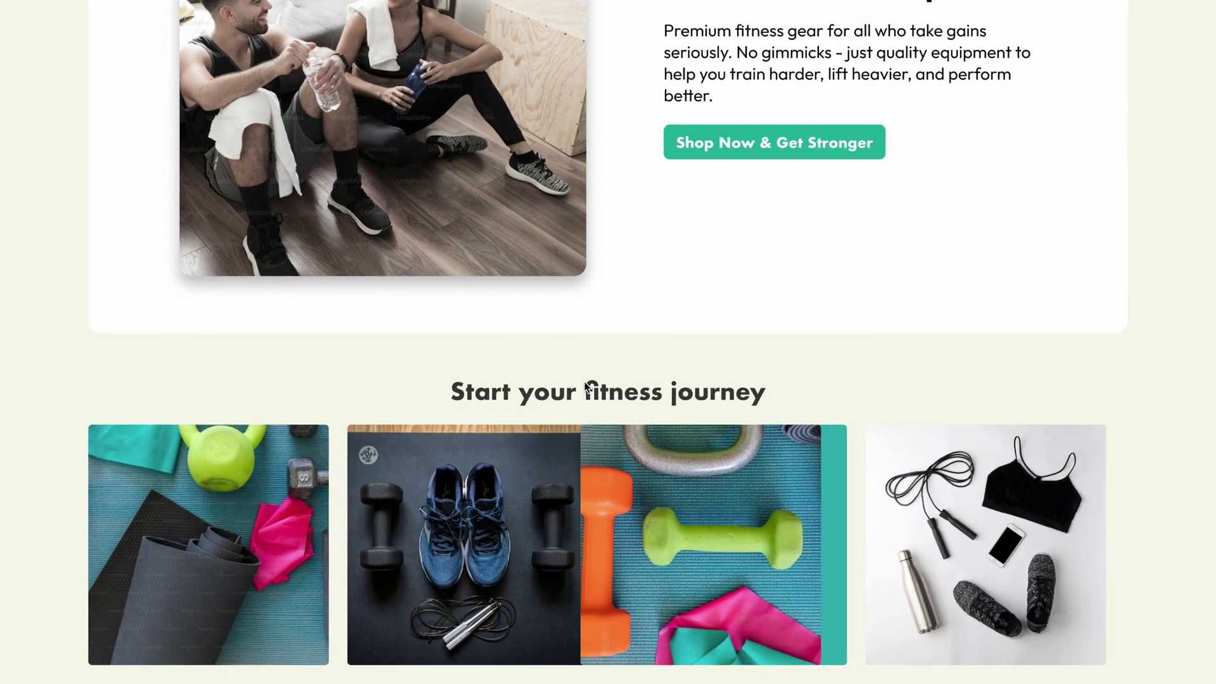
mouse_move(449, 443)
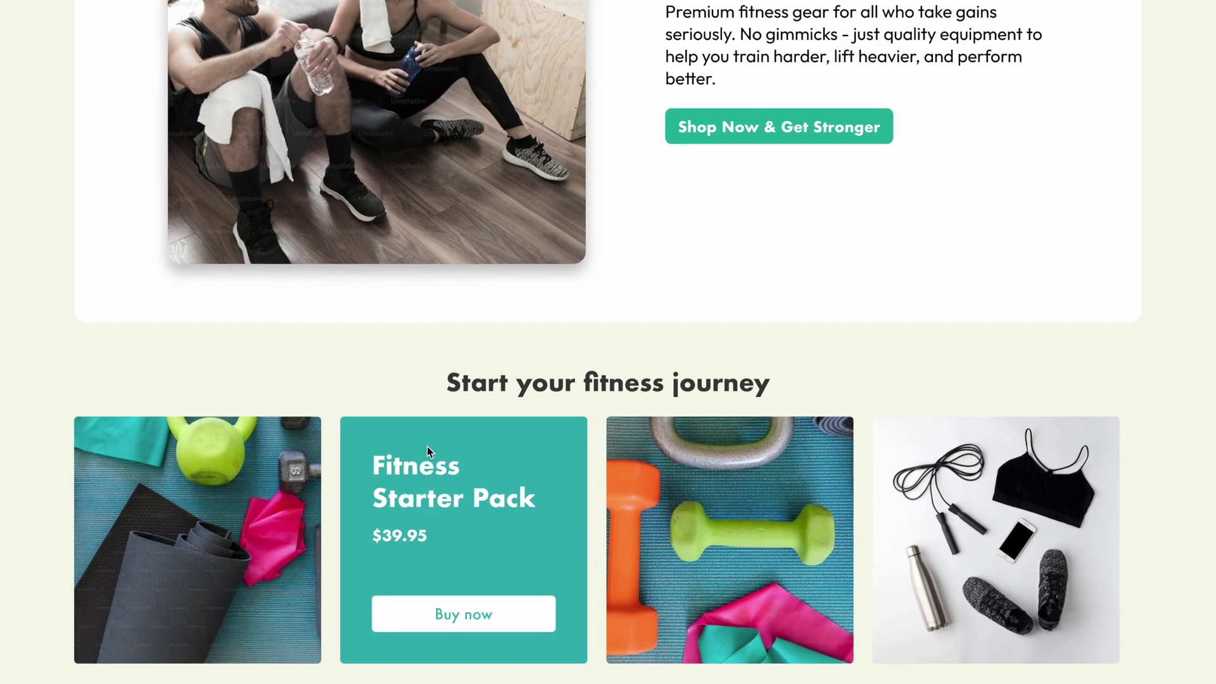
mouse_move(204, 454)
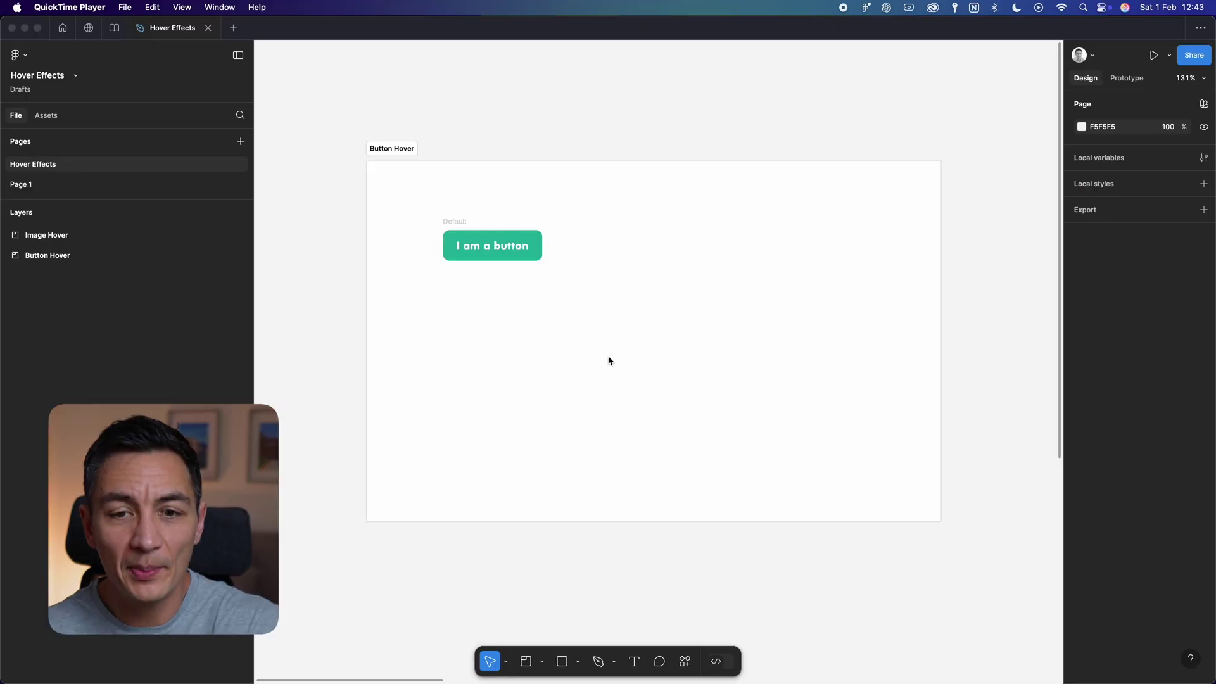
left_click(612, 346)
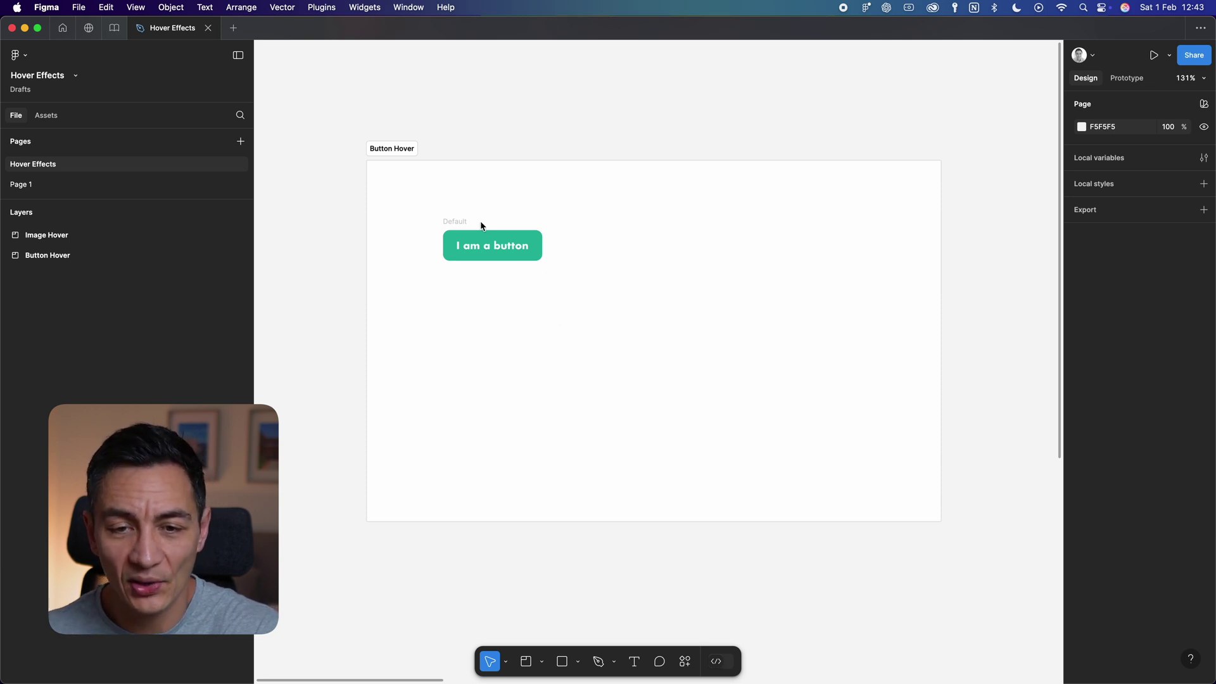
left_click(456, 222)
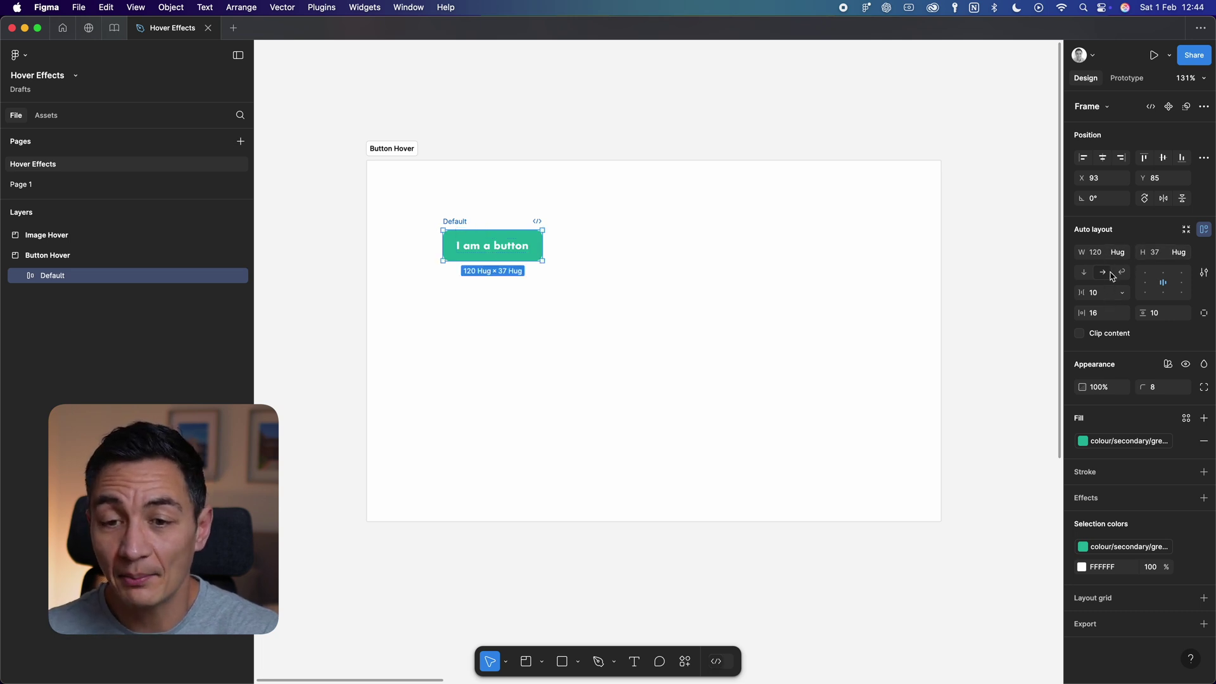
left_click(1122, 82)
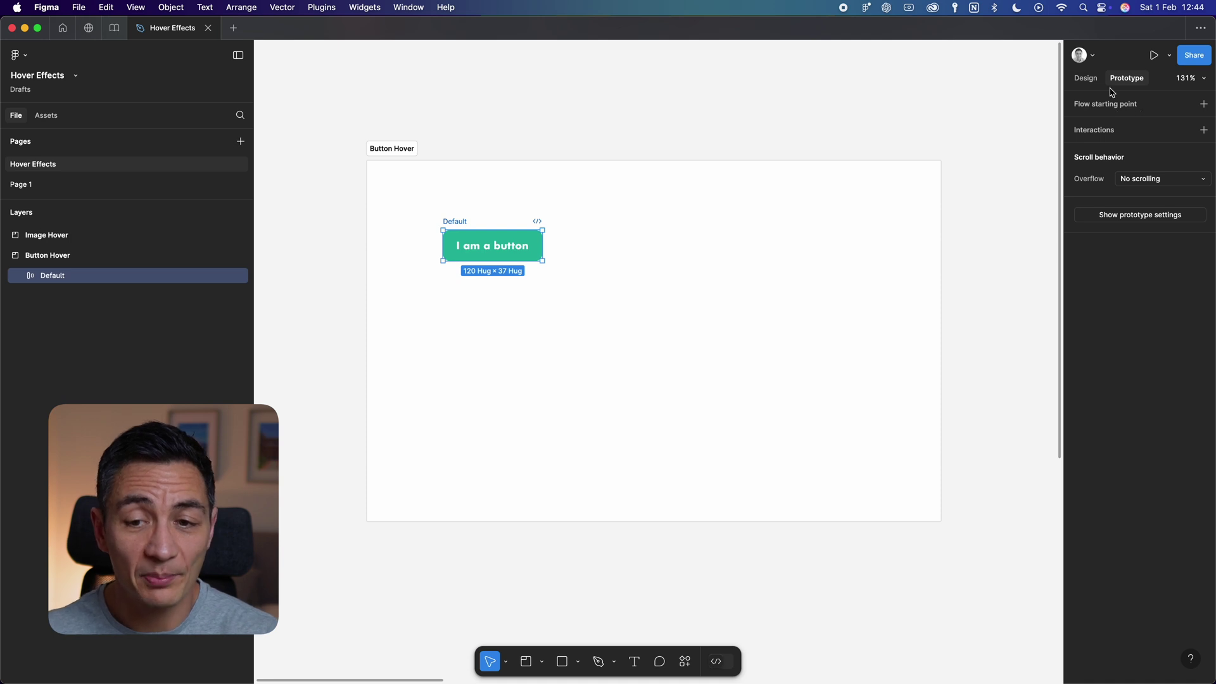
left_click(1091, 81)
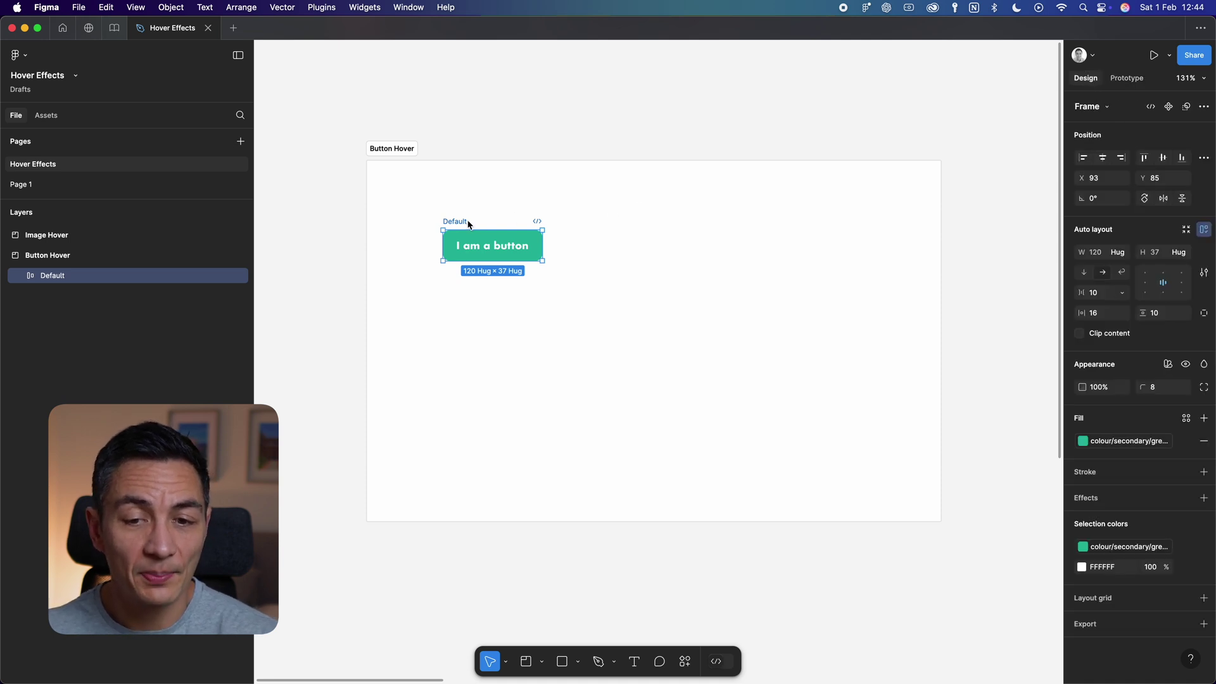
Duplicate the Default button to its right and name the copy Hover.
left_click_drag(460, 223, 622, 221)
double_click(622, 221)
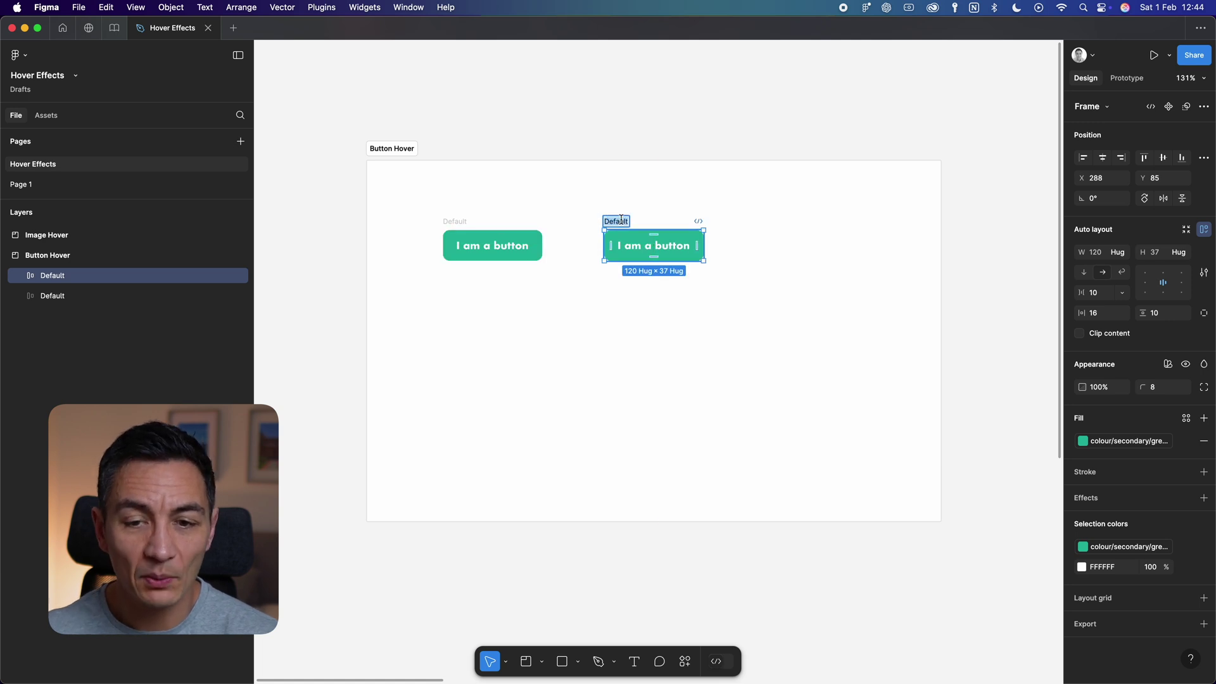
type("Hover")
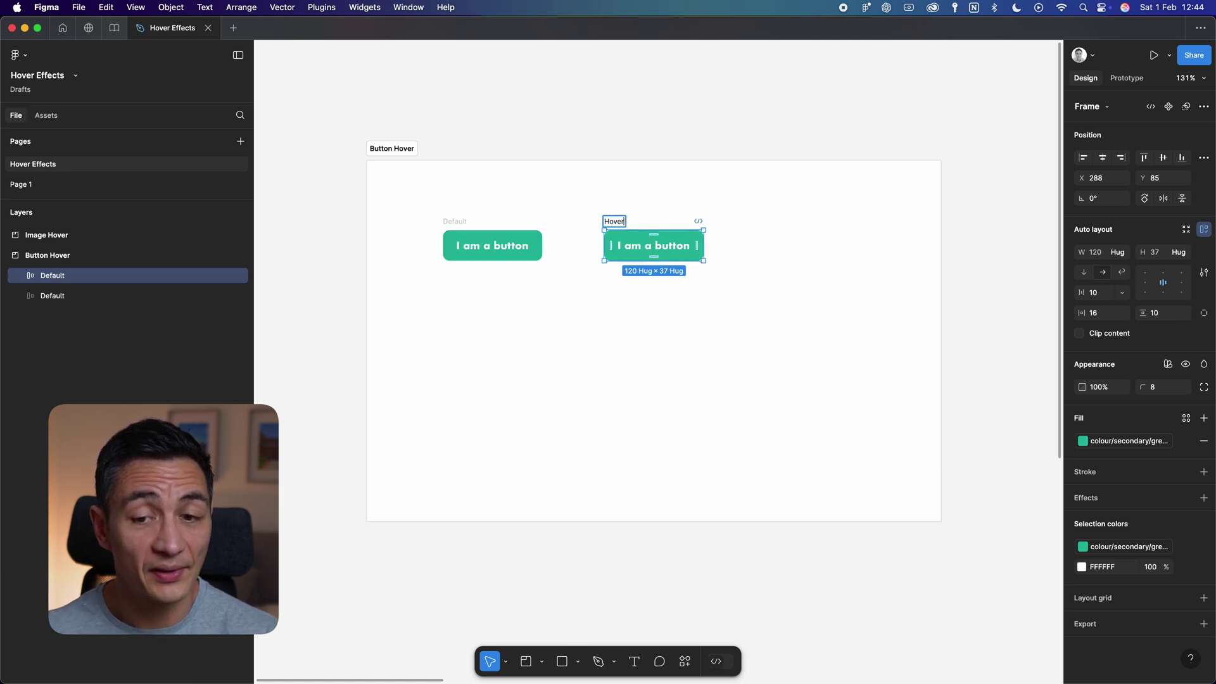
left_click(753, 297)
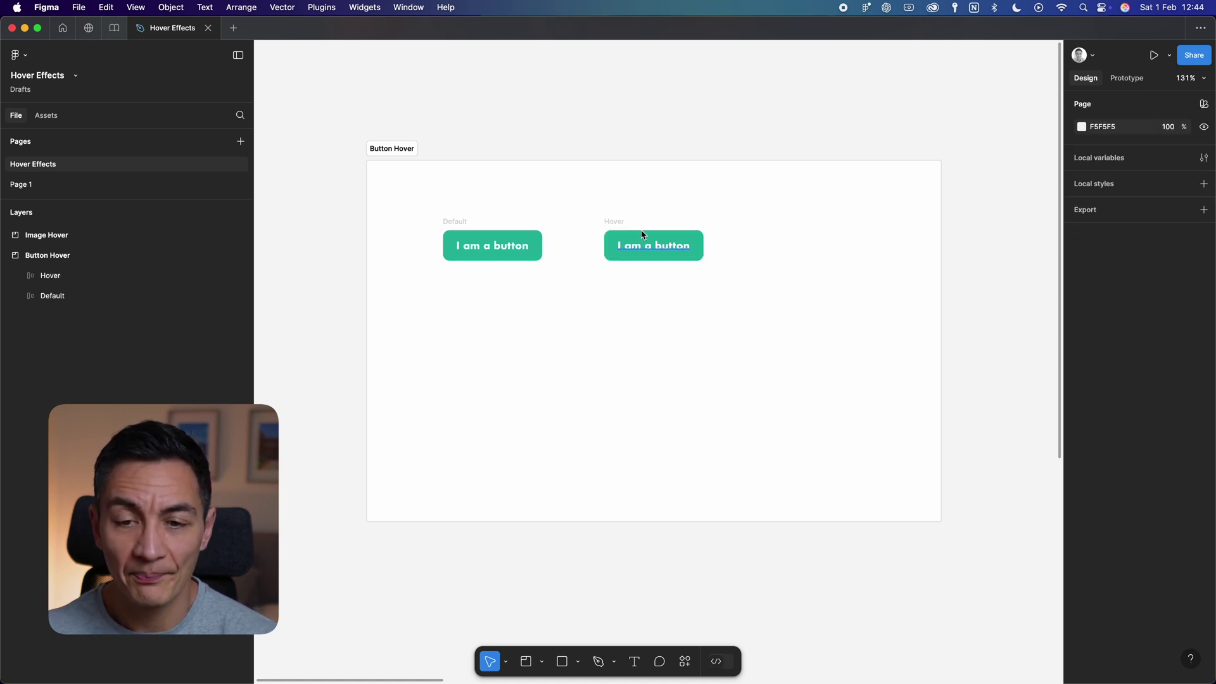
Detach the Hover button's fill style and set its fill to darker green 008170.
left_click(614, 225)
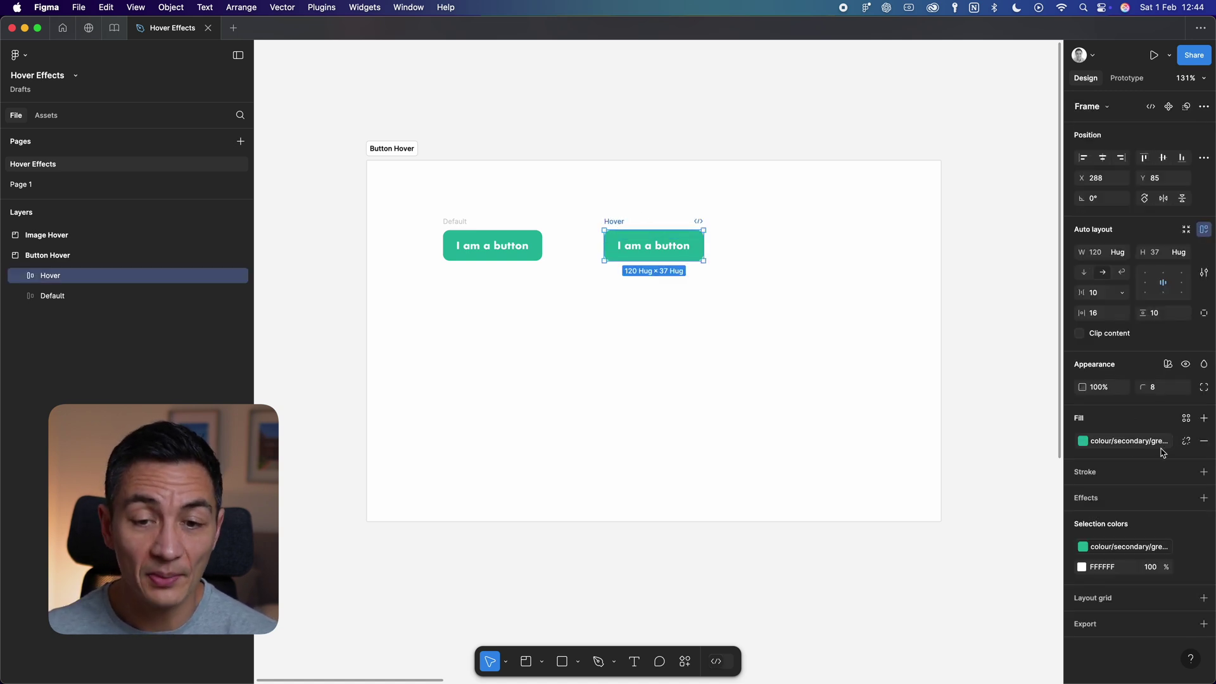
left_click(1182, 441)
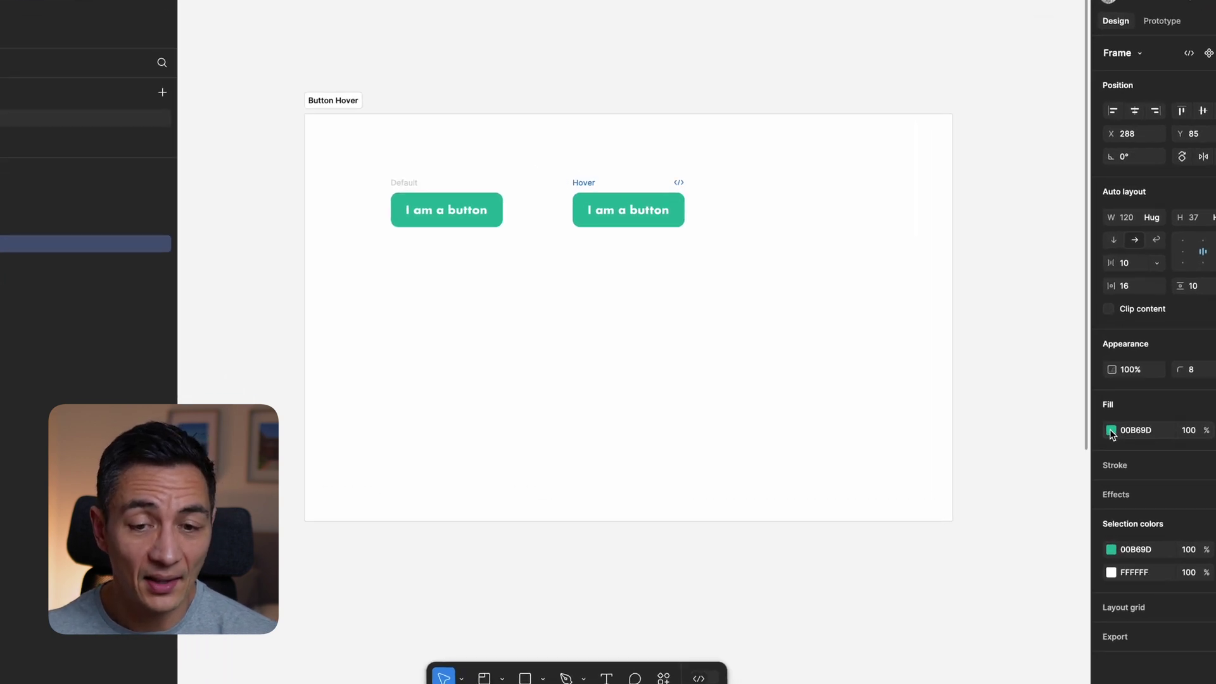
left_click(1082, 441)
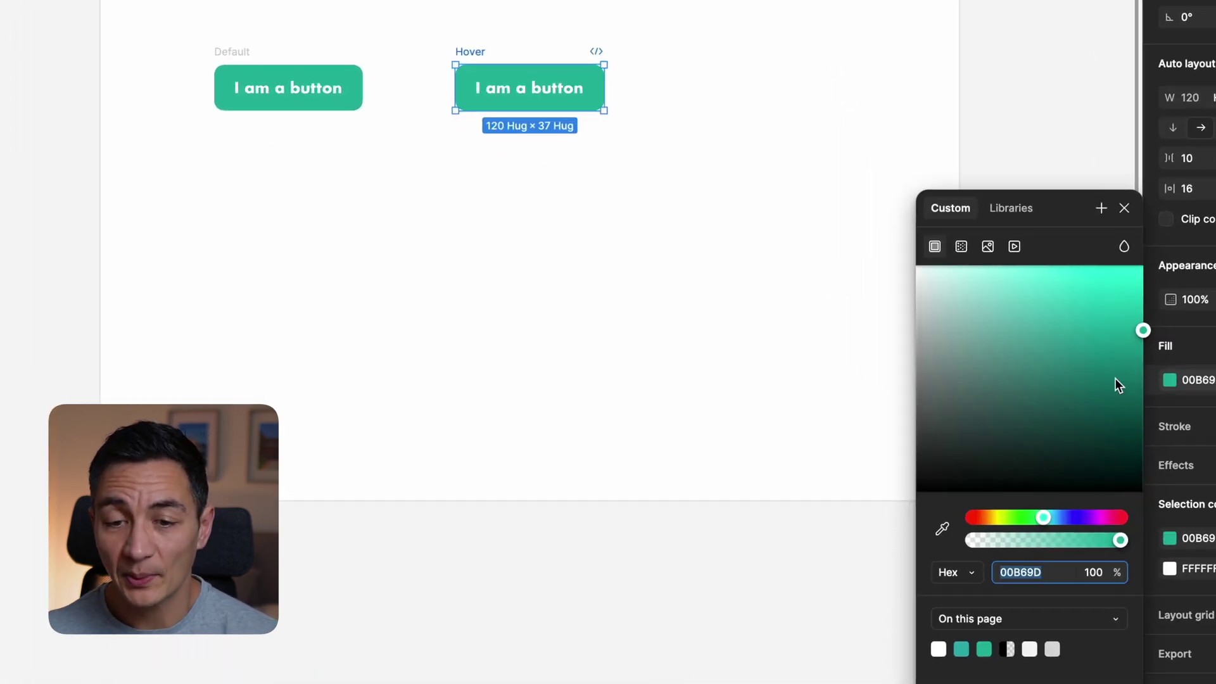
left_click_drag(1115, 380, 1169, 386)
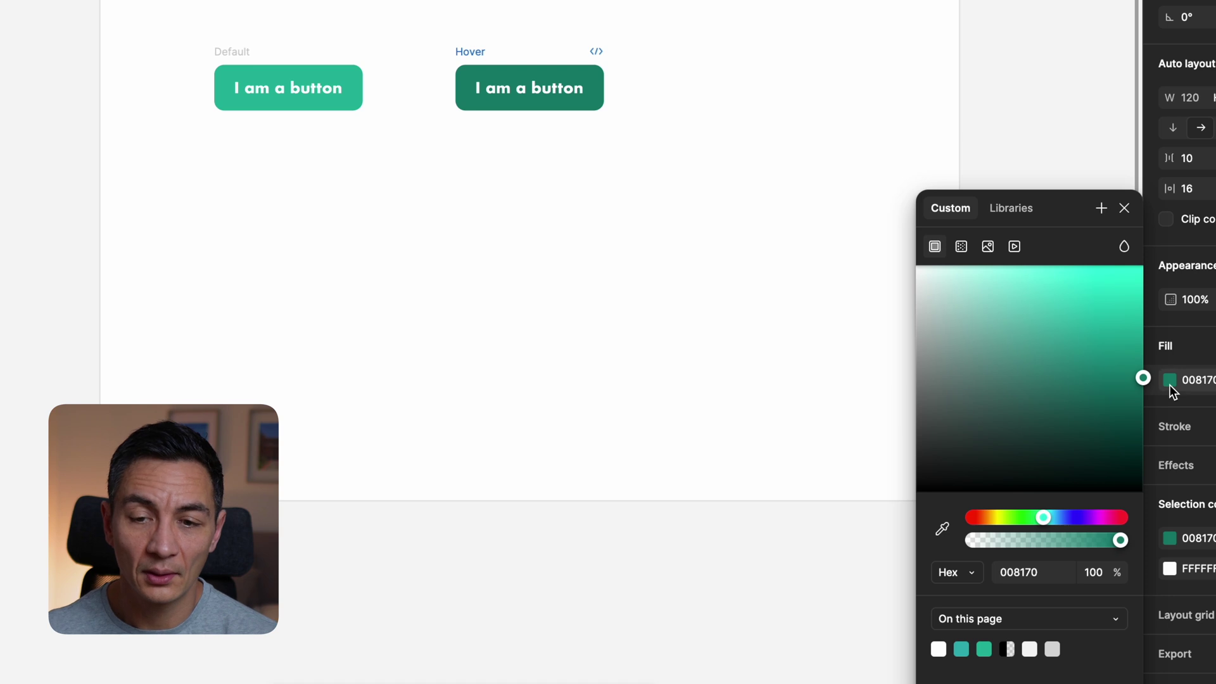
left_click(1125, 209)
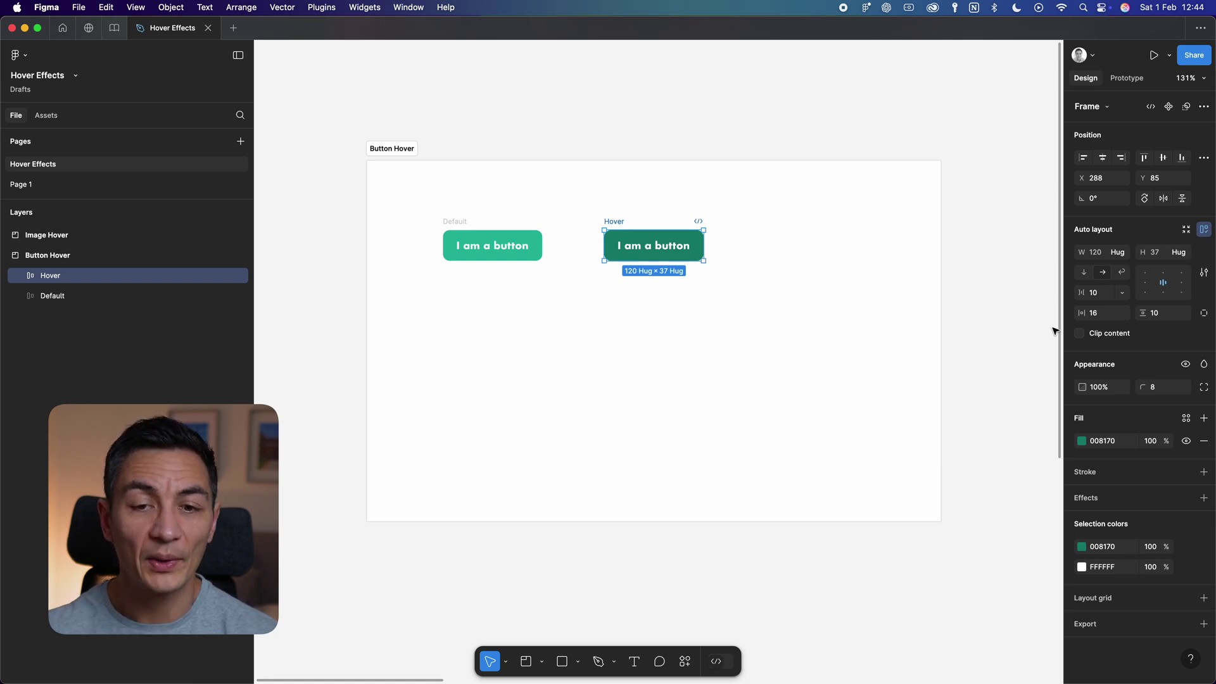
Draw a prototype connection from the Default button to the Hover frame.
left_click(464, 228)
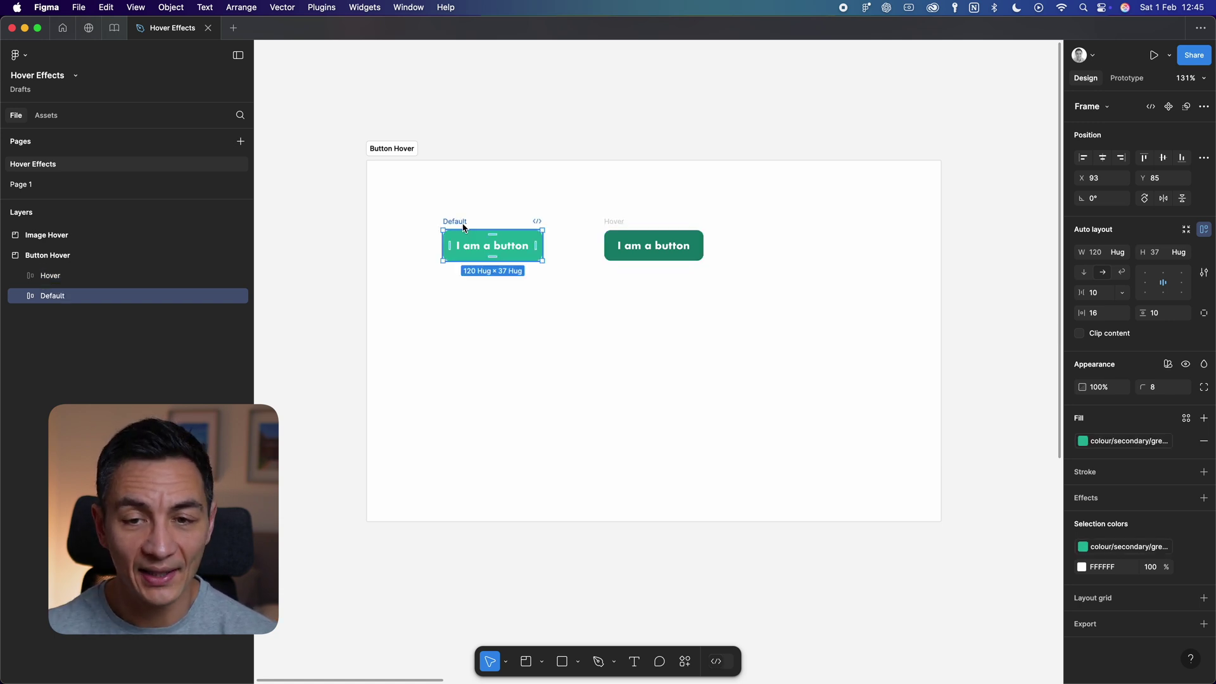
left_click(1120, 83)
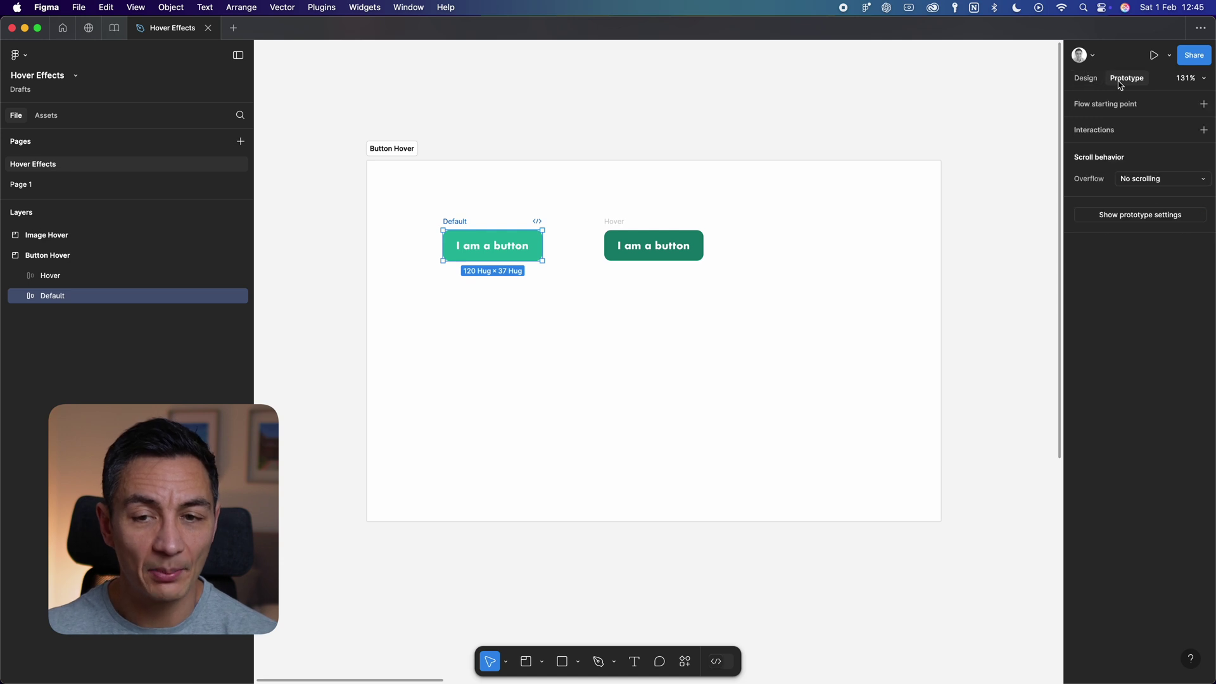
mouse_move(543, 246)
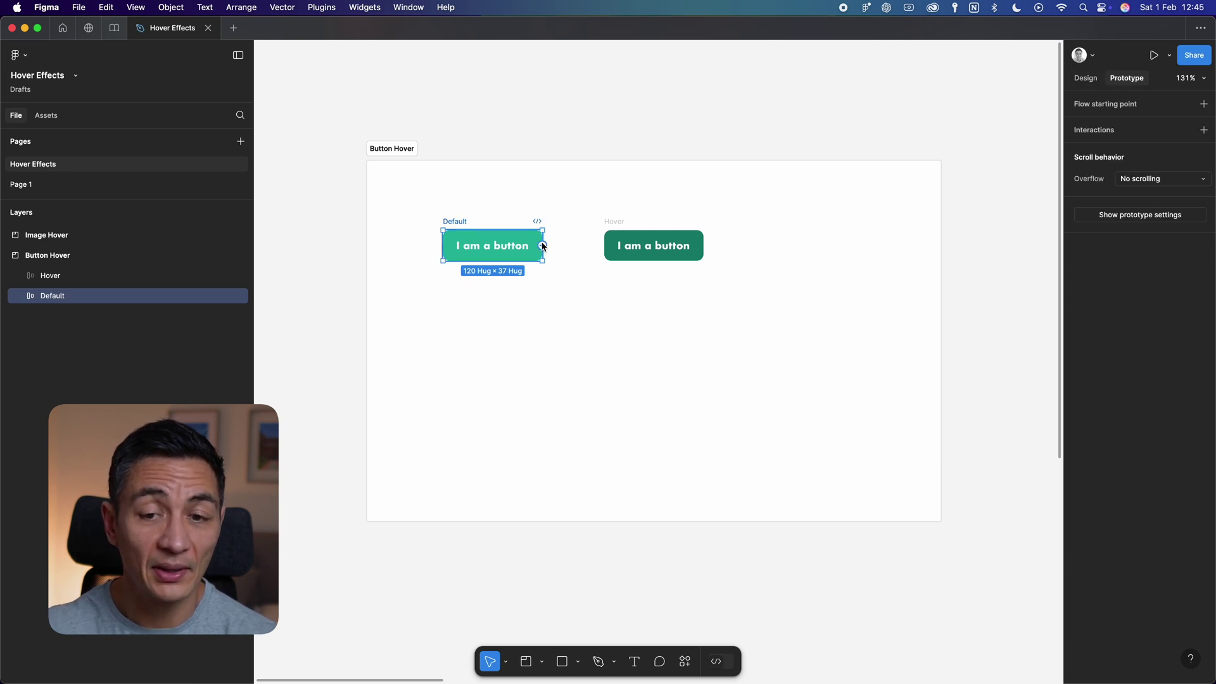
left_click_drag(544, 246, 571, 255)
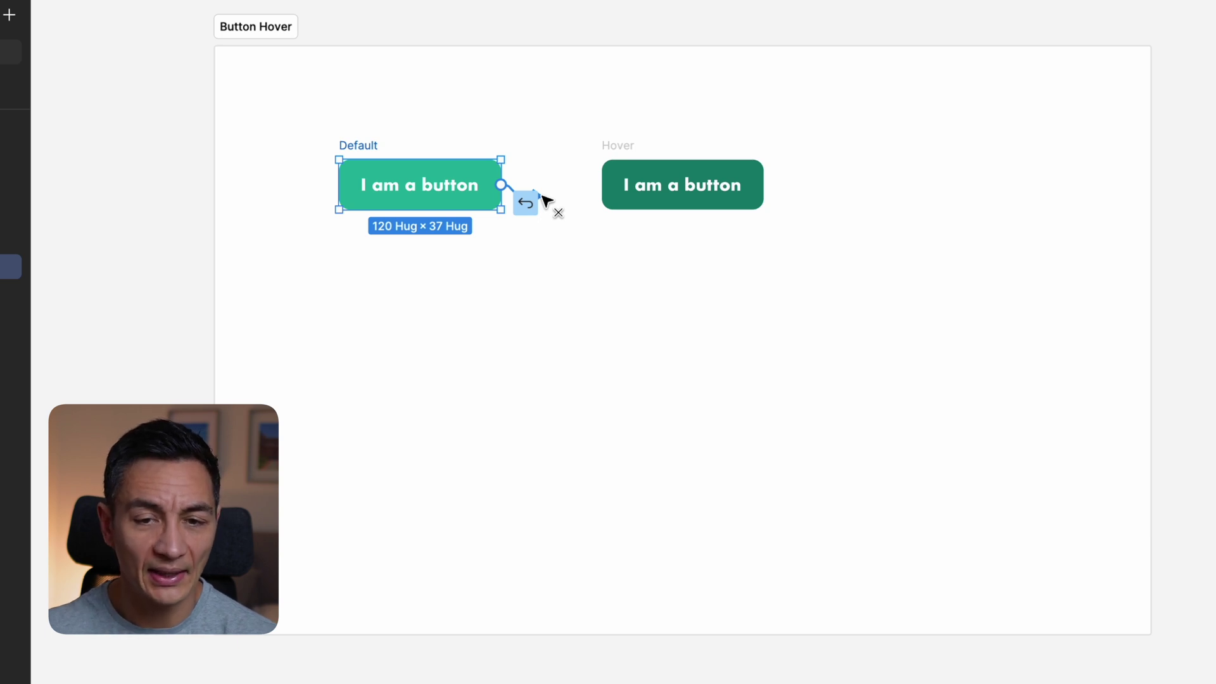
left_click_drag(544, 196, 615, 185)
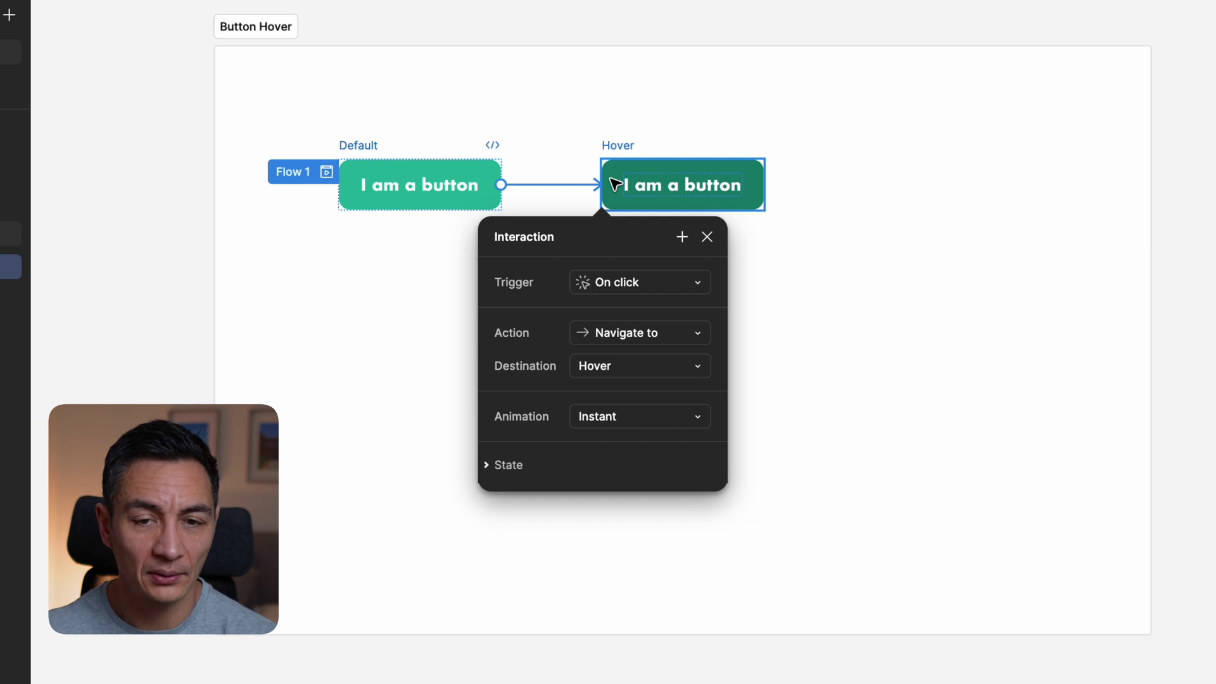
Change the Default-to-Hover trigger from On click to While hovering.
left_click(679, 282)
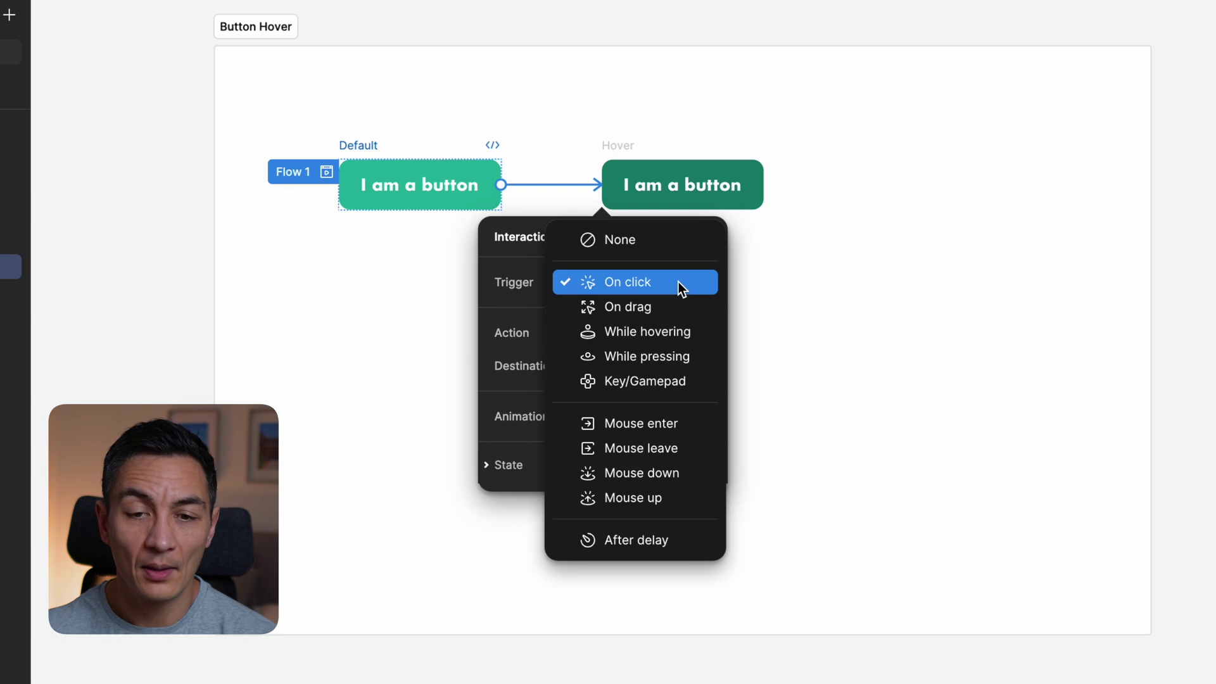
left_click(676, 341)
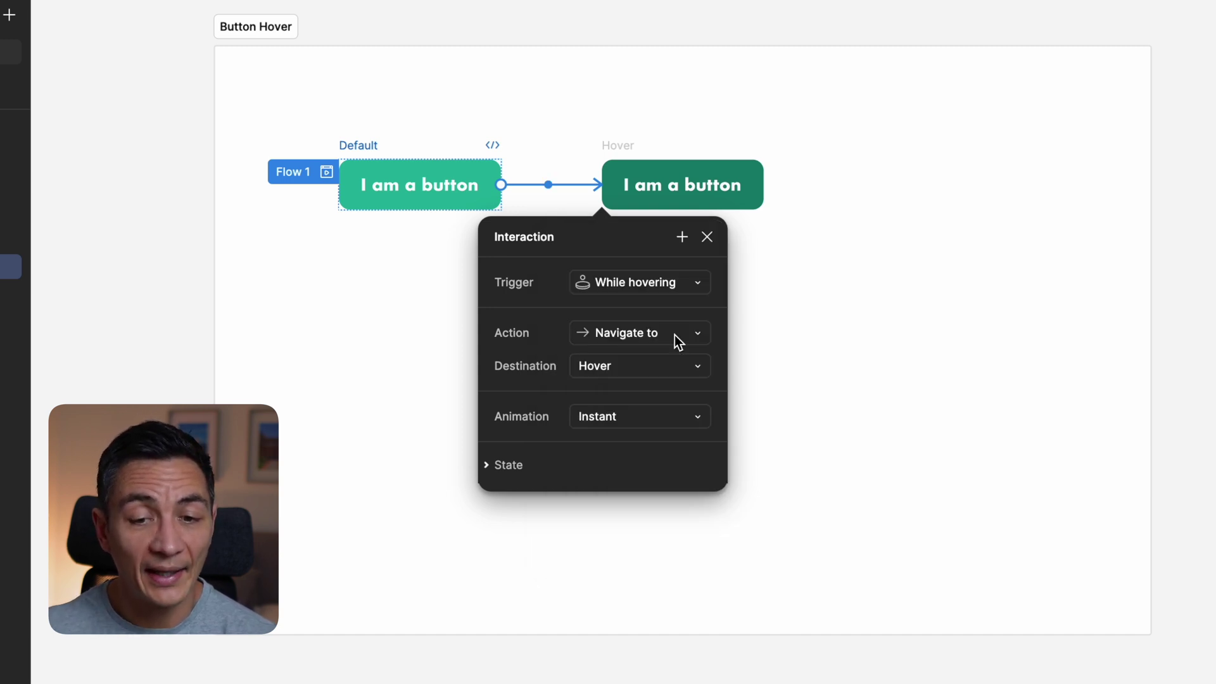
Open an enlarged prototype preview to test the button's darker-green hover state.
left_click(370, 145)
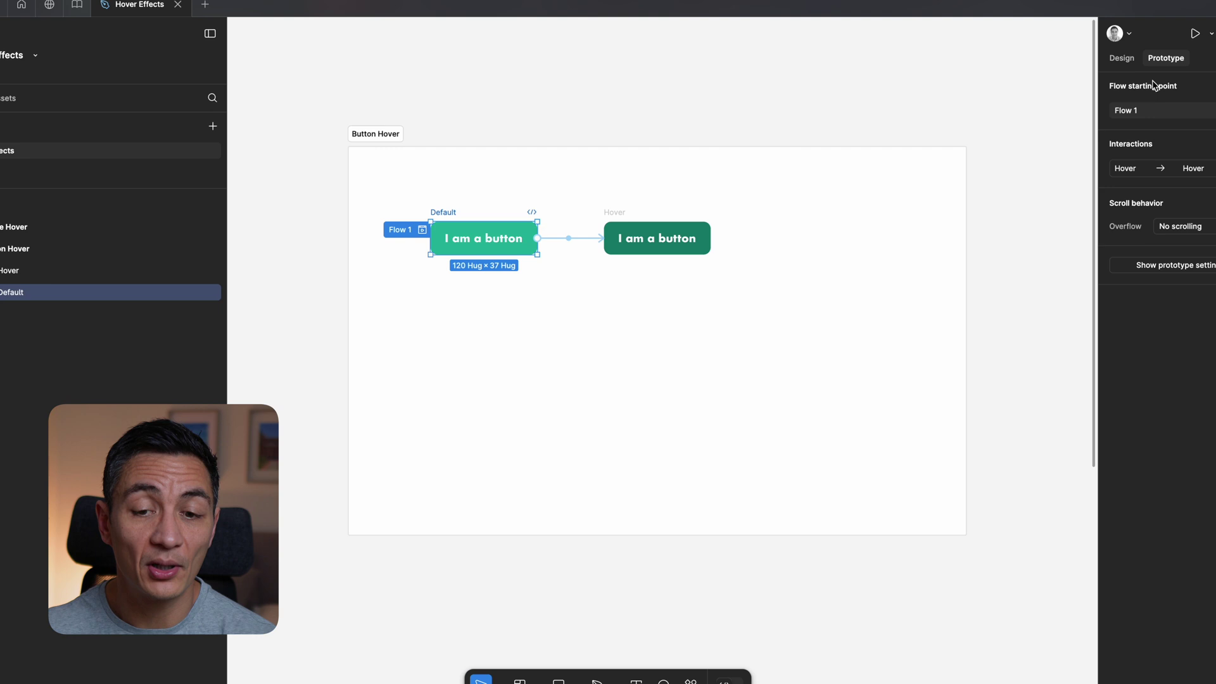
left_click(1171, 58)
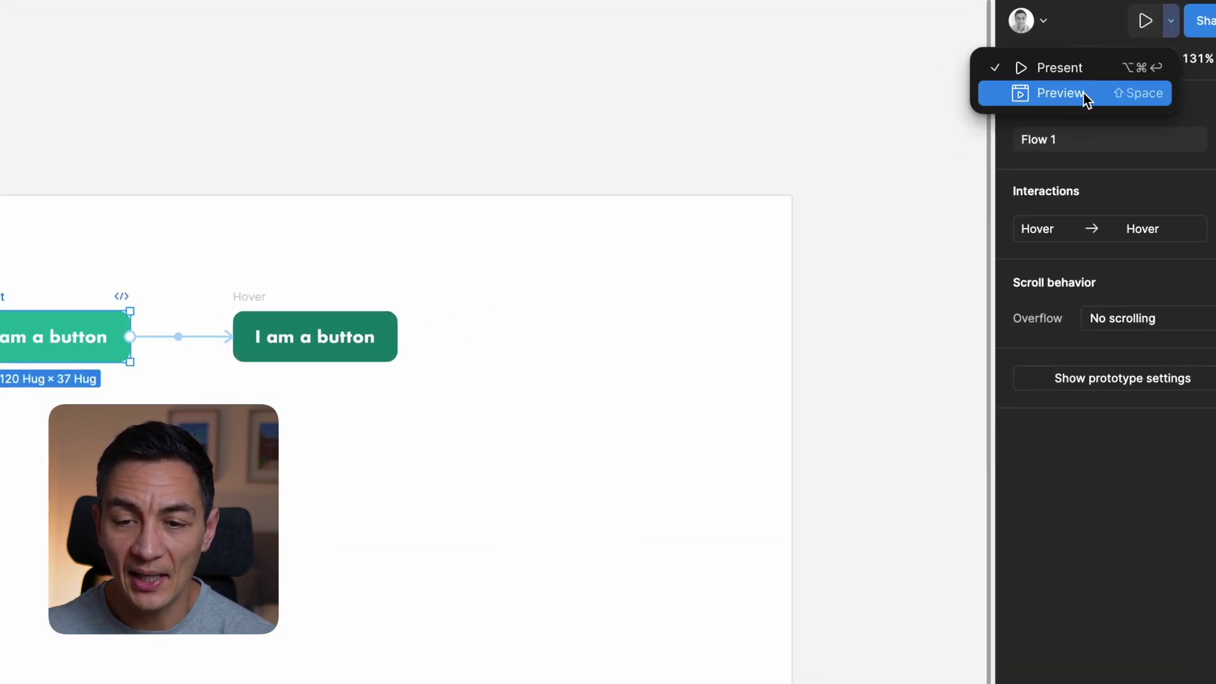
left_click(1045, 93)
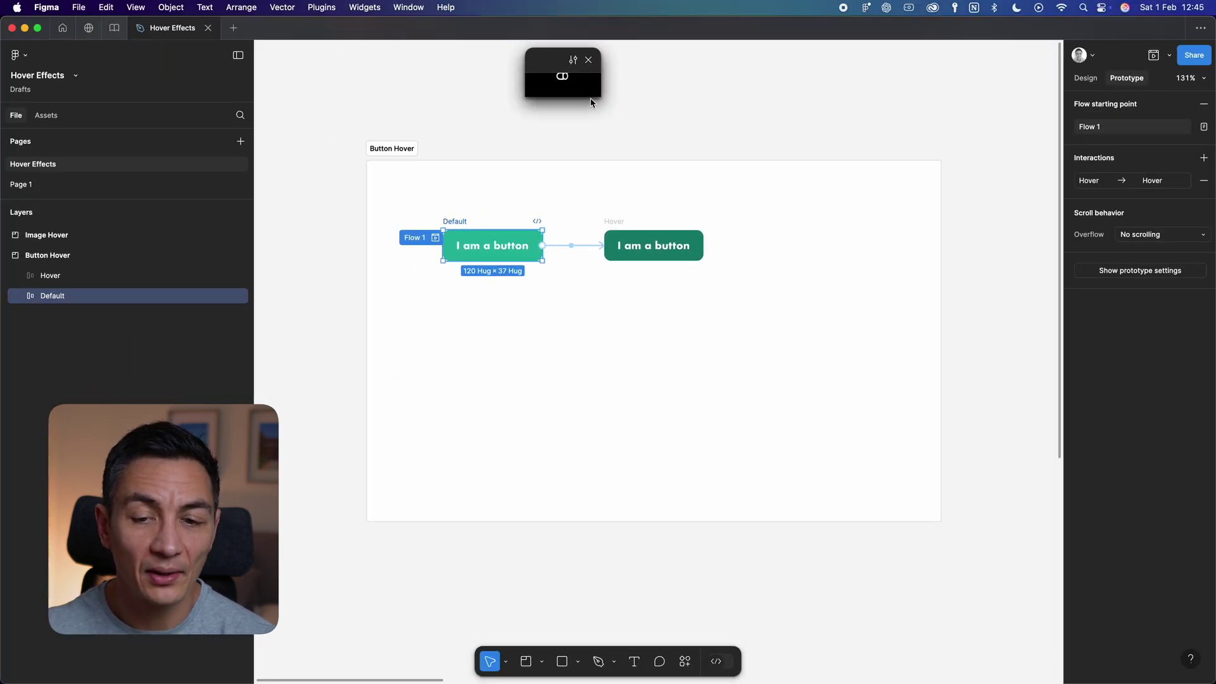
left_click_drag(600, 100, 705, 166)
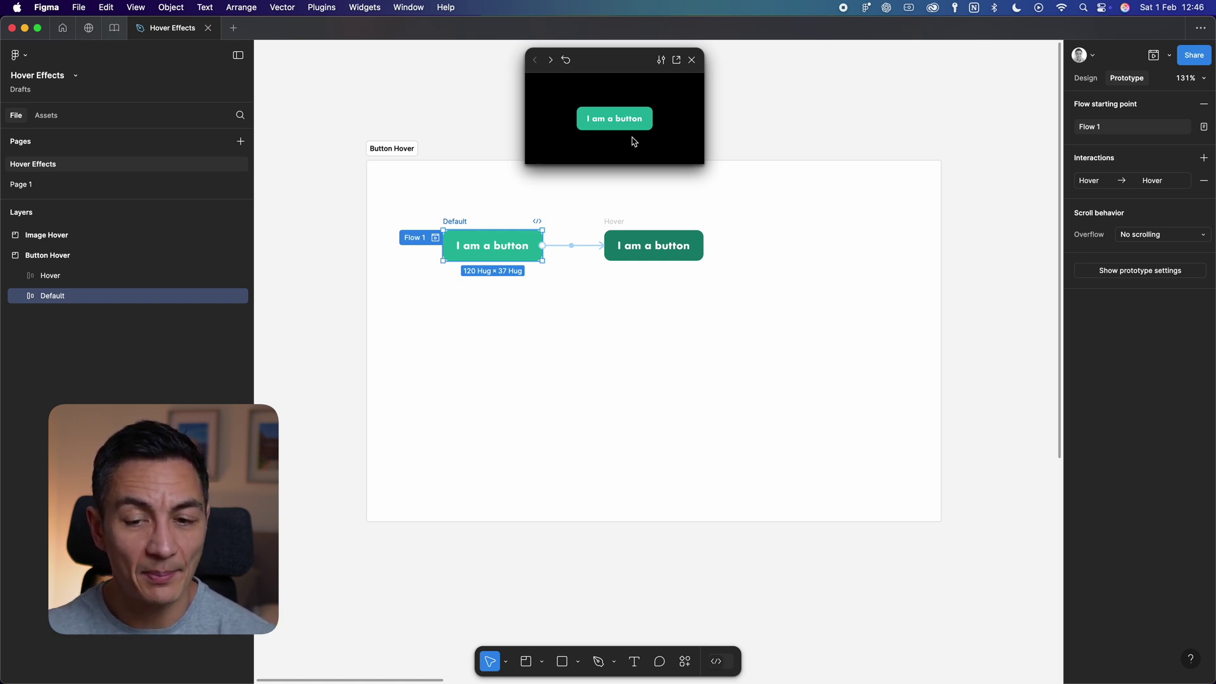
Close the preview and set the hover interaction's animation to Dissolve, Ease out, 300ms.
left_click(692, 59)
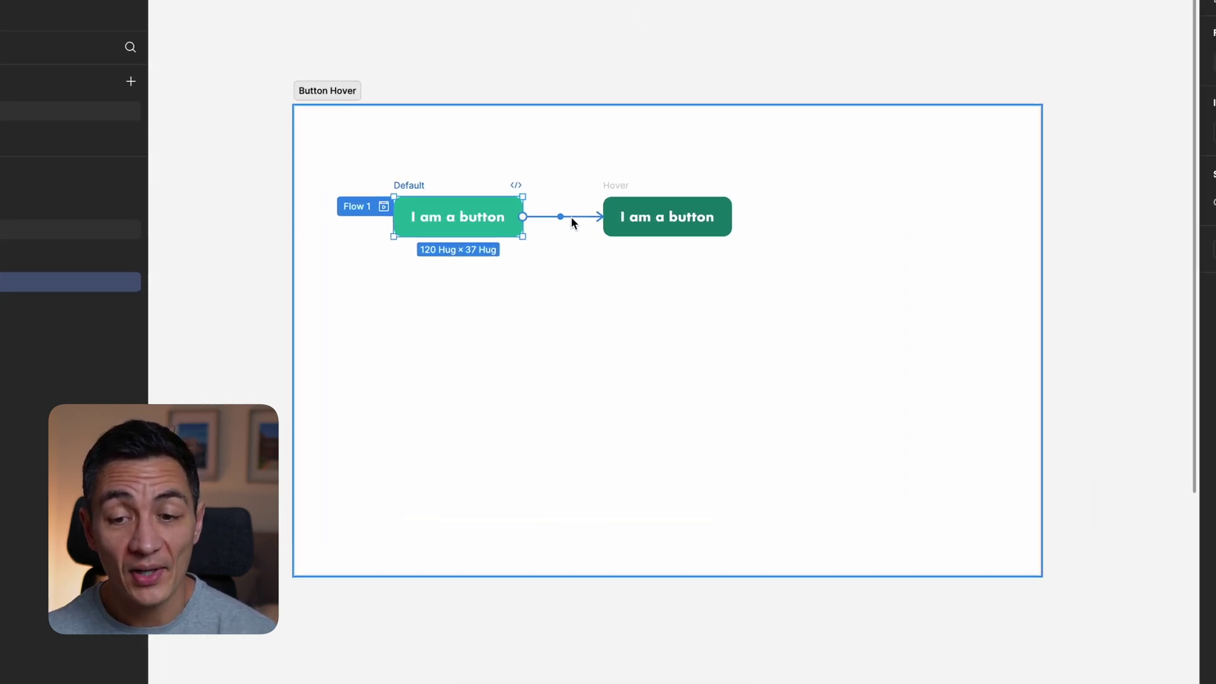
left_click(571, 218)
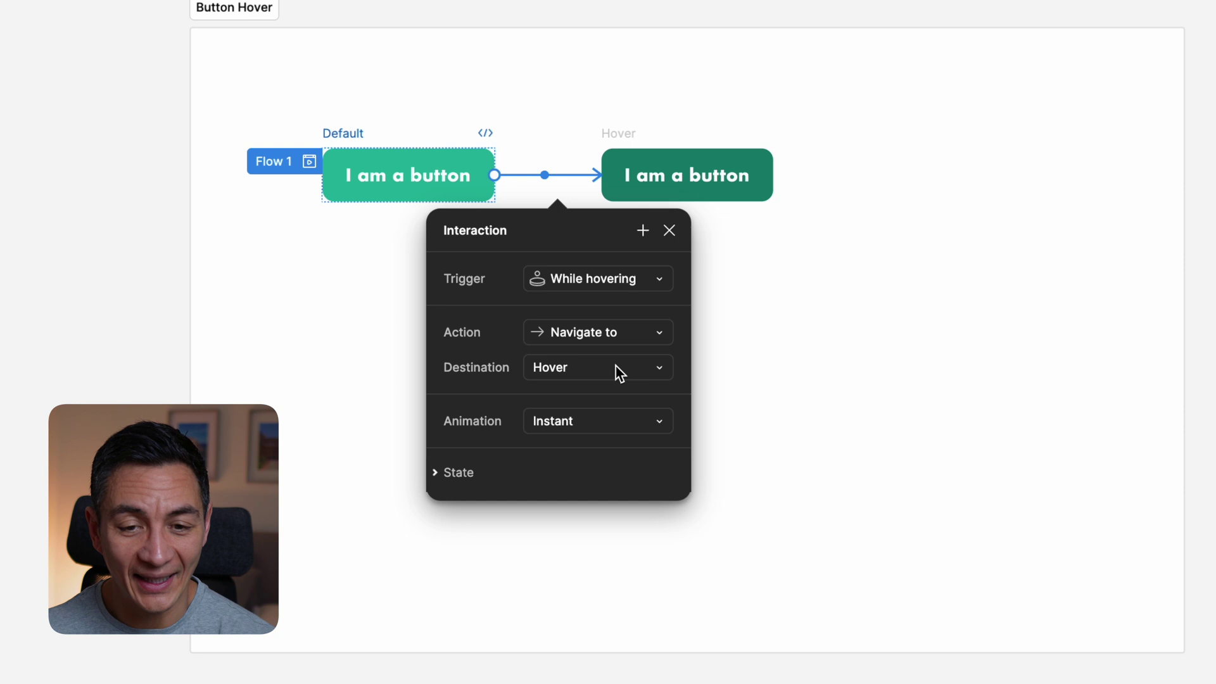
left_click(617, 421)
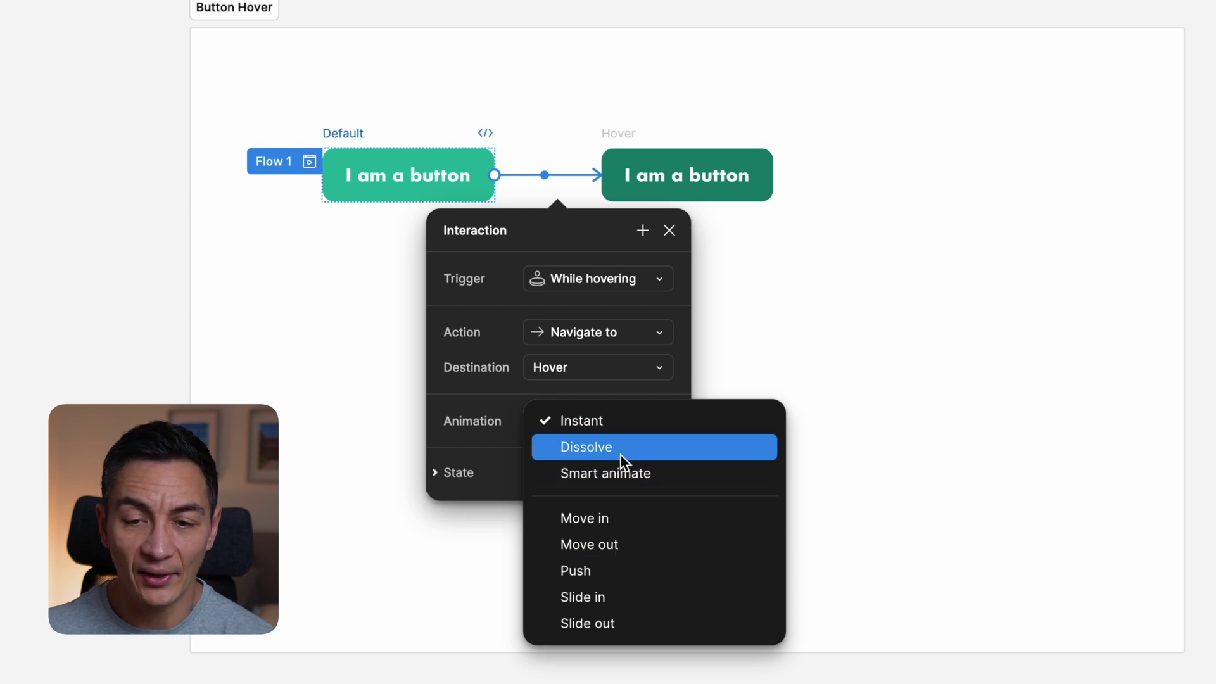
left_click(622, 462)
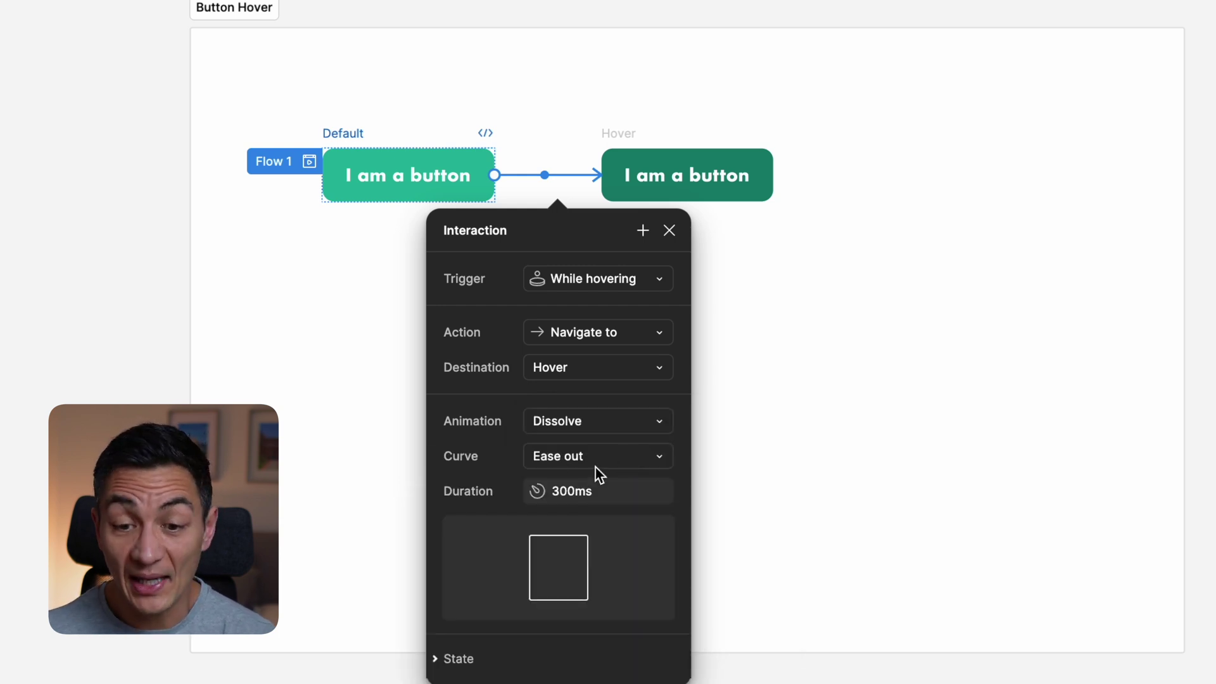
mouse_move(579, 556)
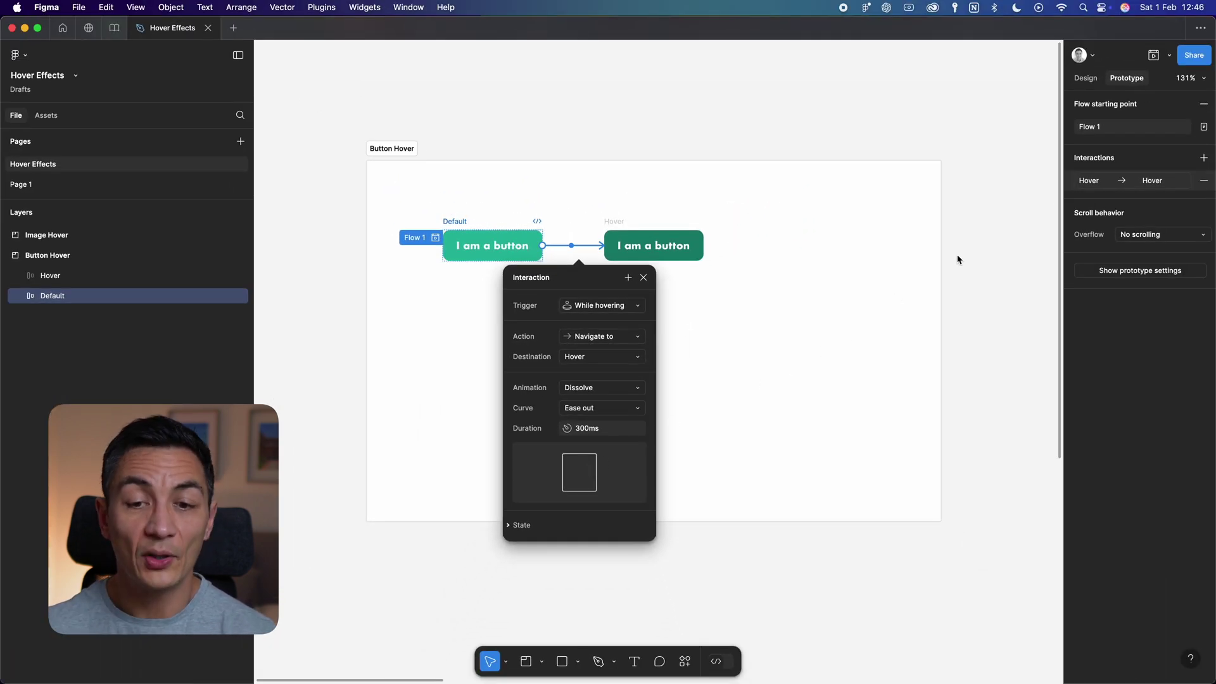
Open the prototype in the small Preview window to test the dissolve.
left_click(1169, 55)
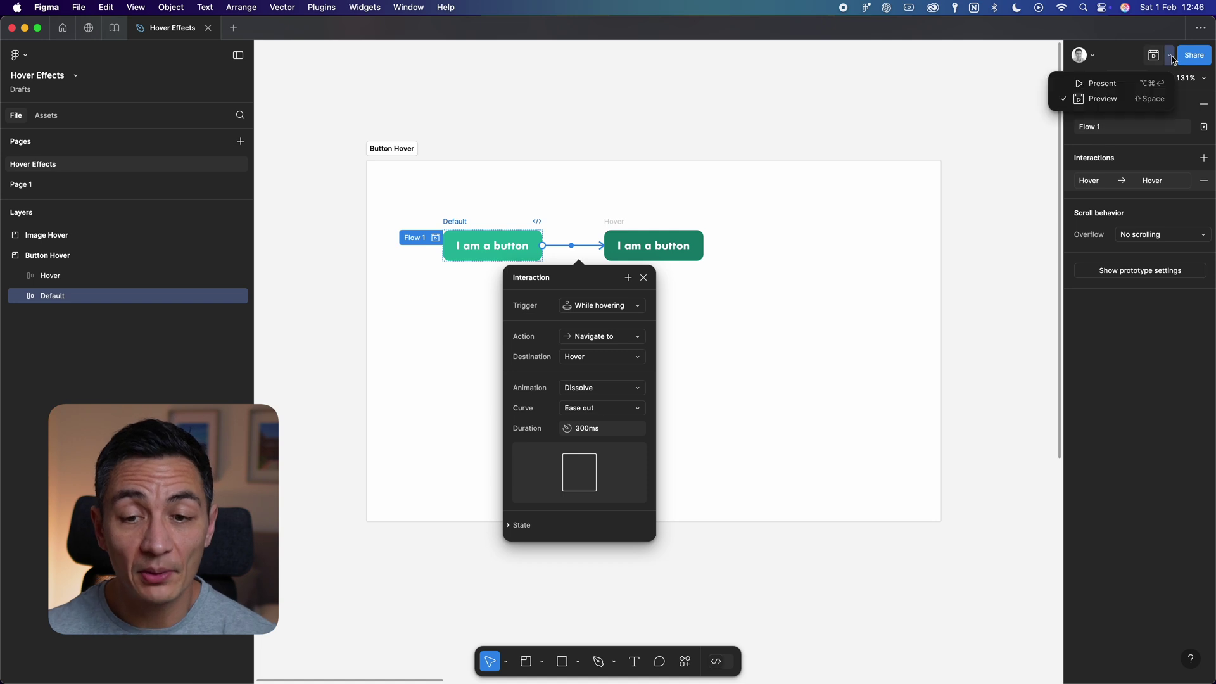
left_click(1119, 100)
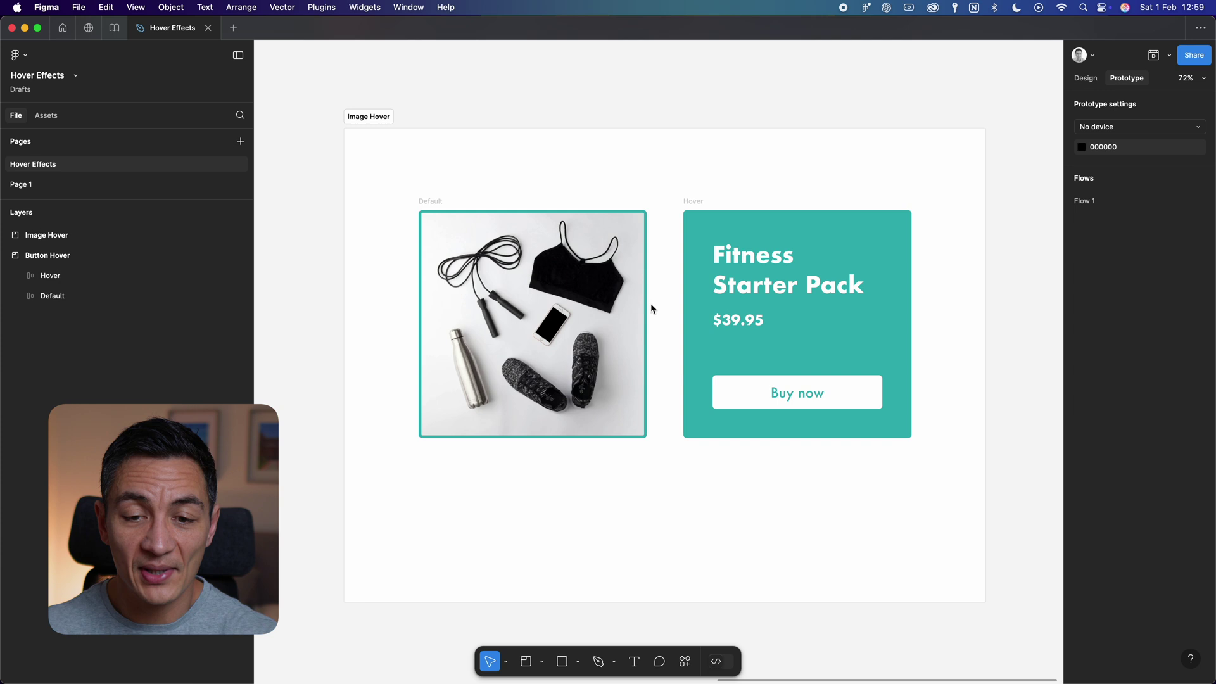
Connect the product photo to the Hover card, triggered While hovering with a Move in animation.
left_click_drag(646, 323, 692, 326)
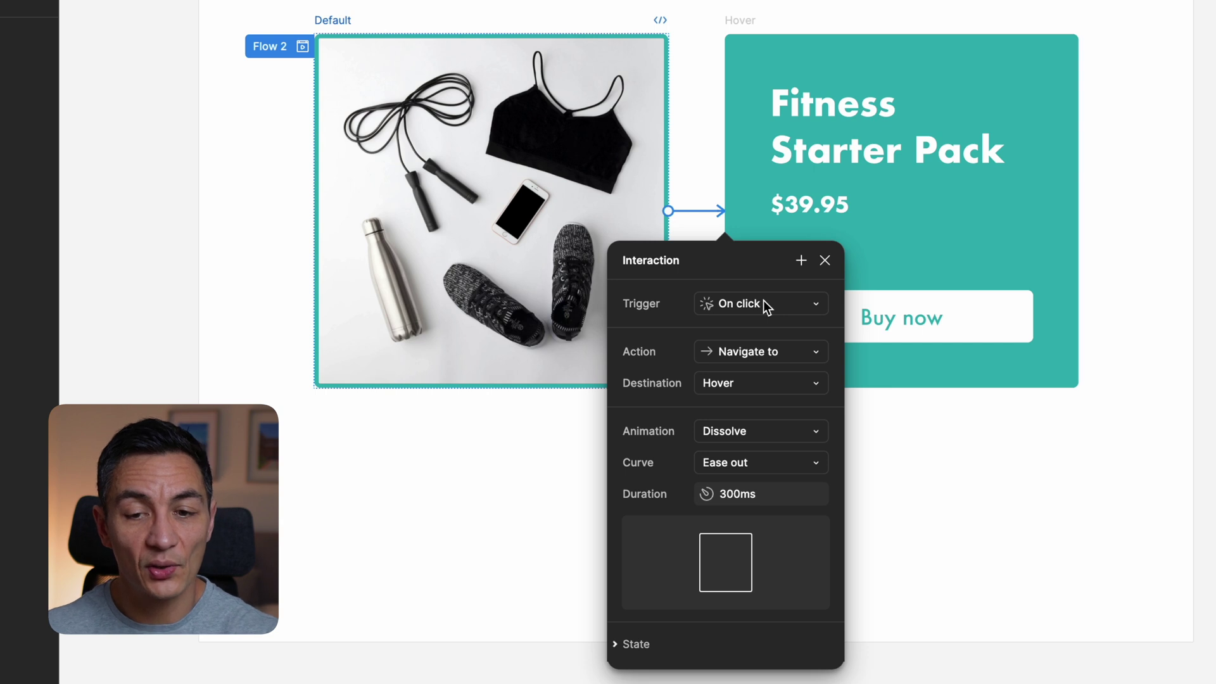
left_click(765, 307)
left_click(769, 345)
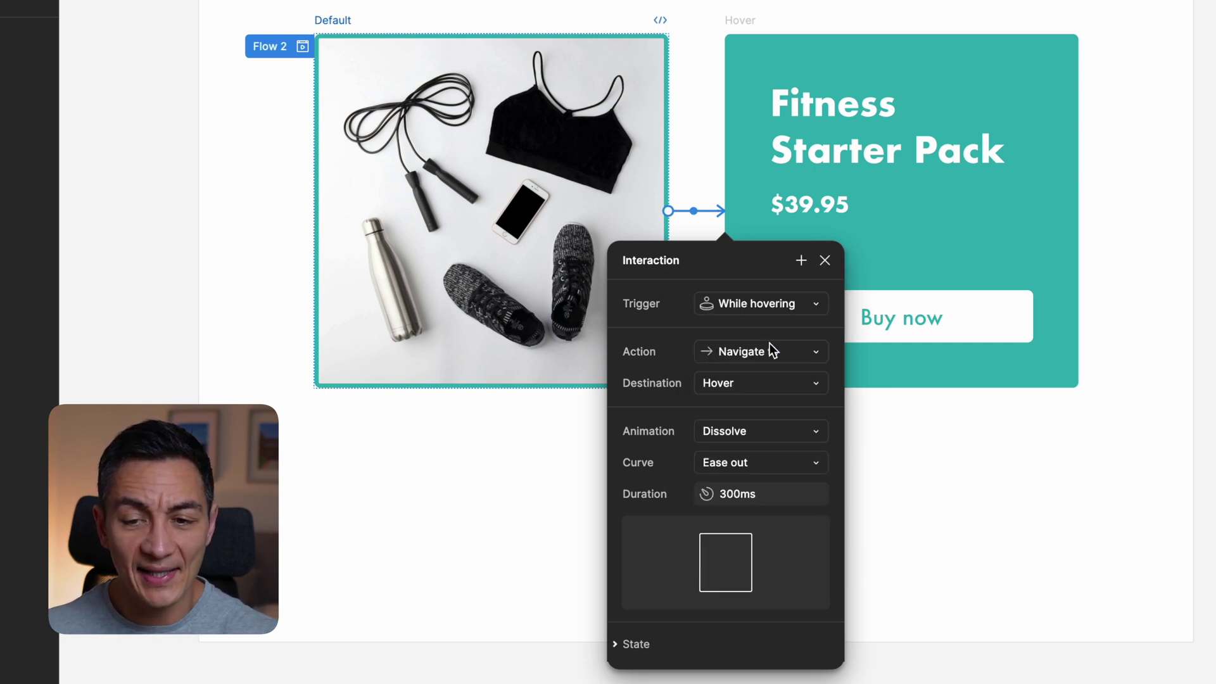
left_click(767, 445)
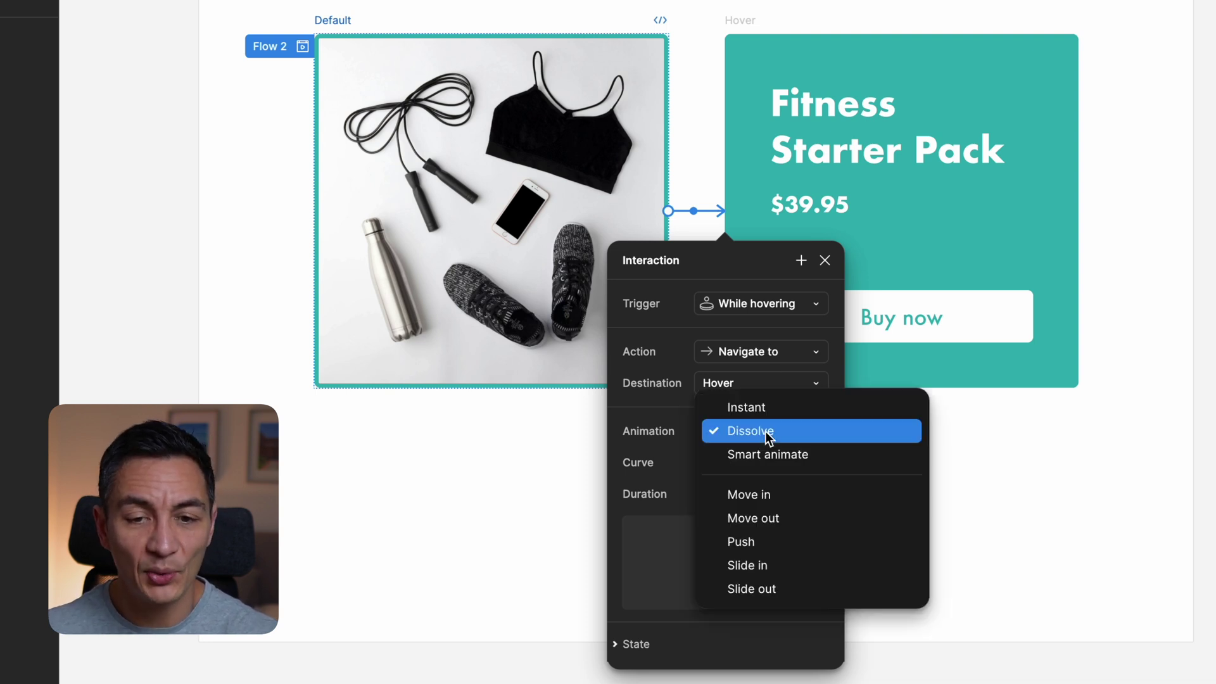
left_click(772, 494)
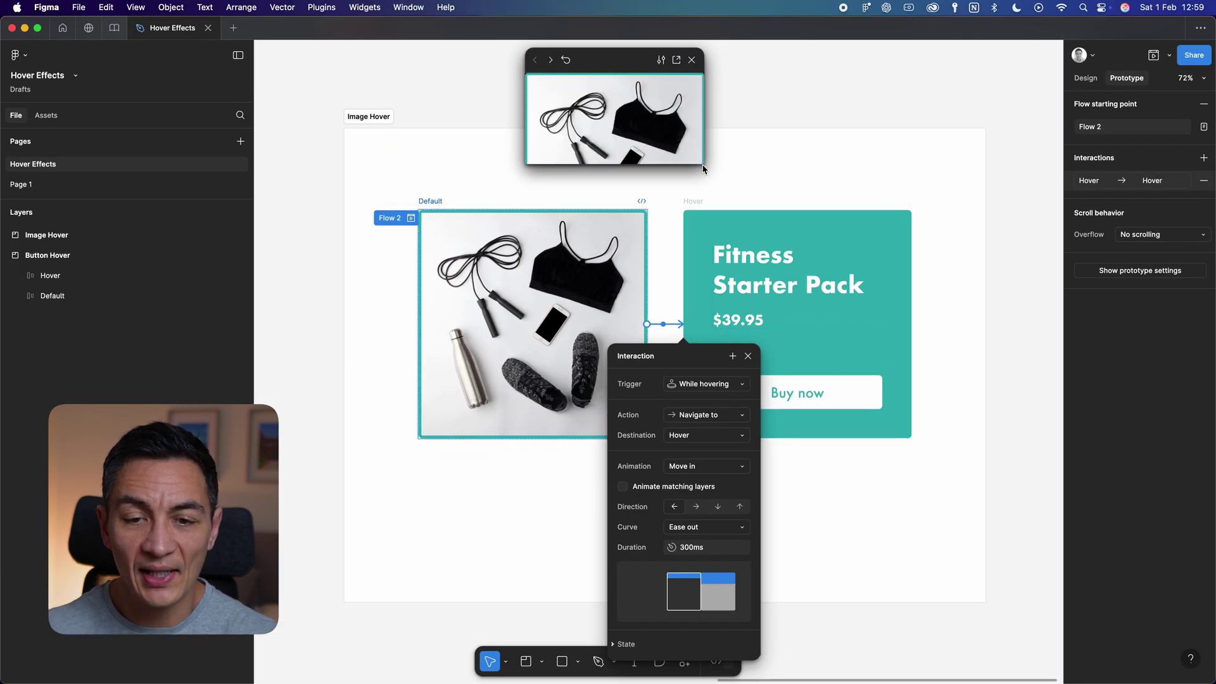
Enlarge the preview and hover the photo to watch the Fitness Starter Pack card move in.
left_click_drag(704, 165, 727, 294)
mouse_move(665, 217)
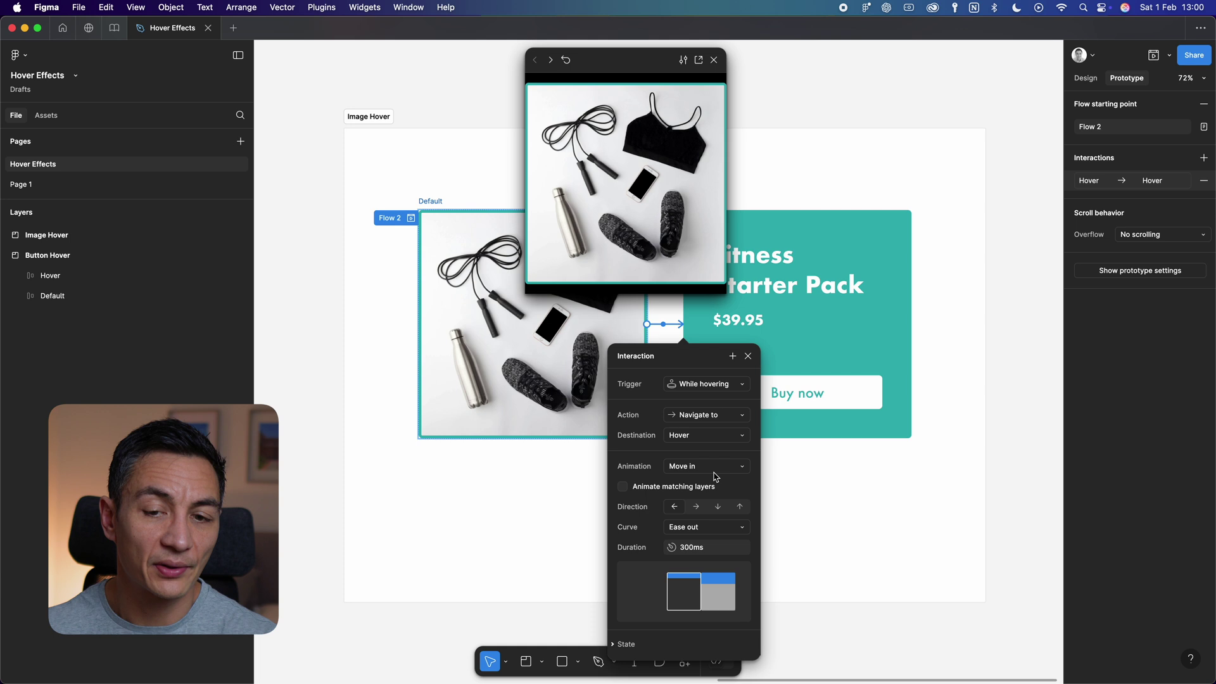
Change the photo's hover animation to Slide in toward the right, then switch to Dev Mode.
left_click(716, 472)
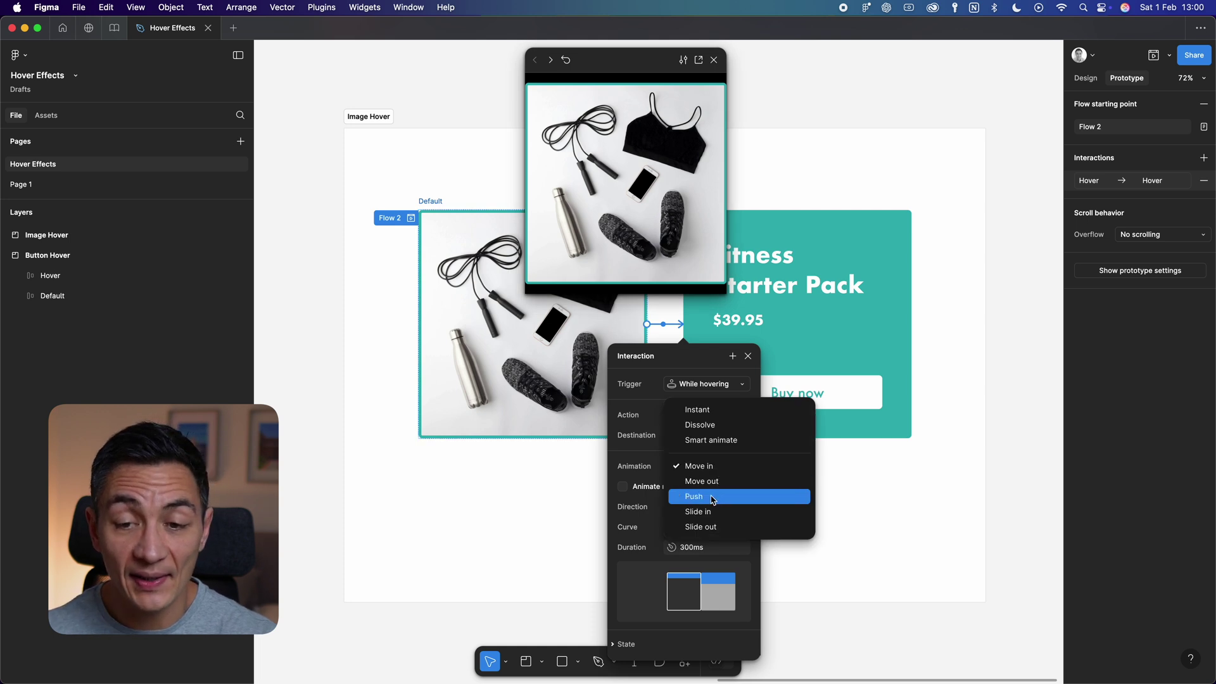
left_click(714, 498)
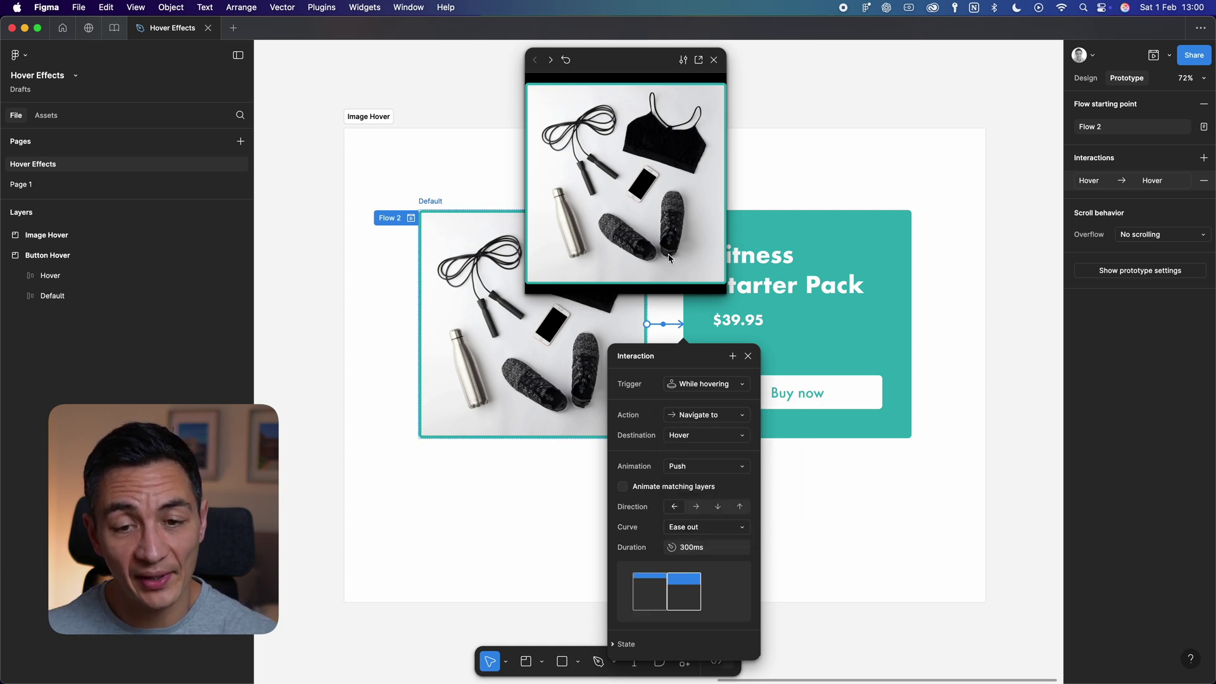
mouse_move(648, 180)
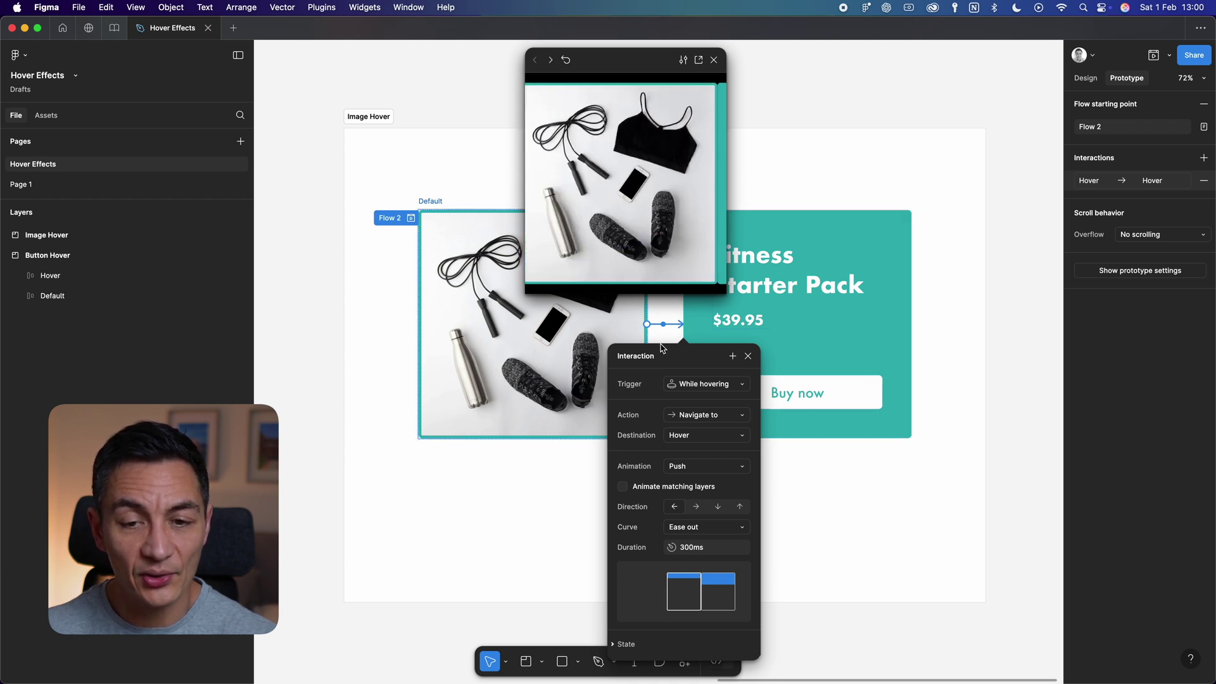
left_click(714, 470)
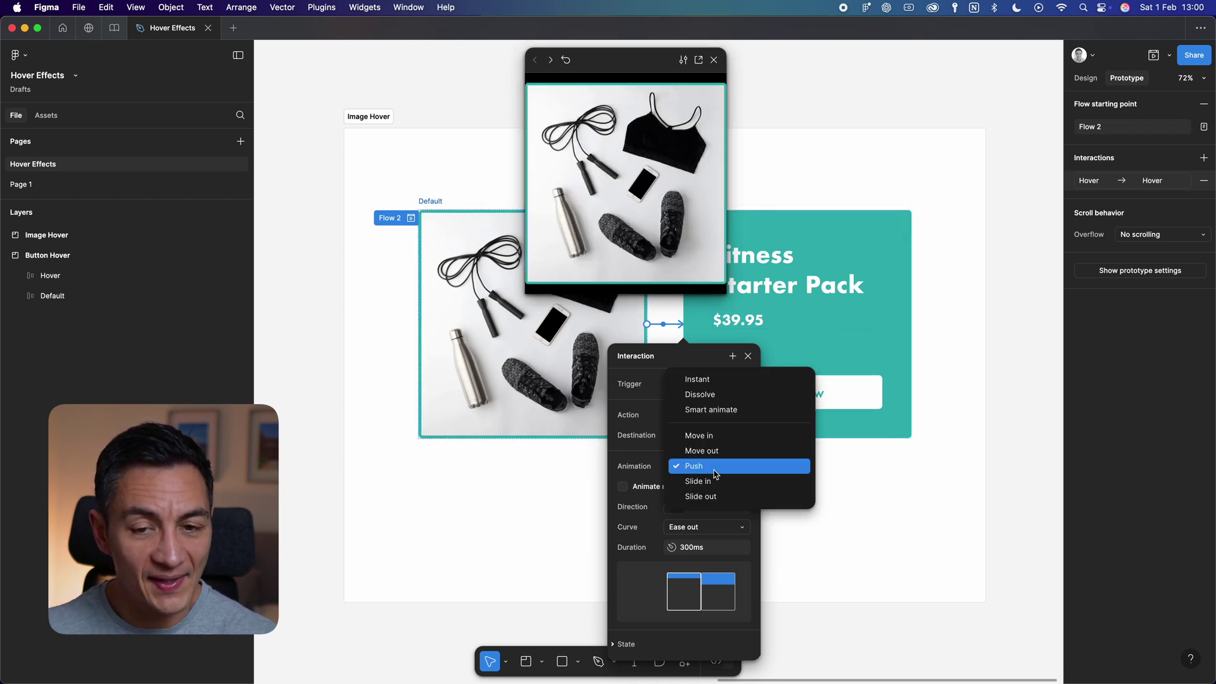
left_click(714, 482)
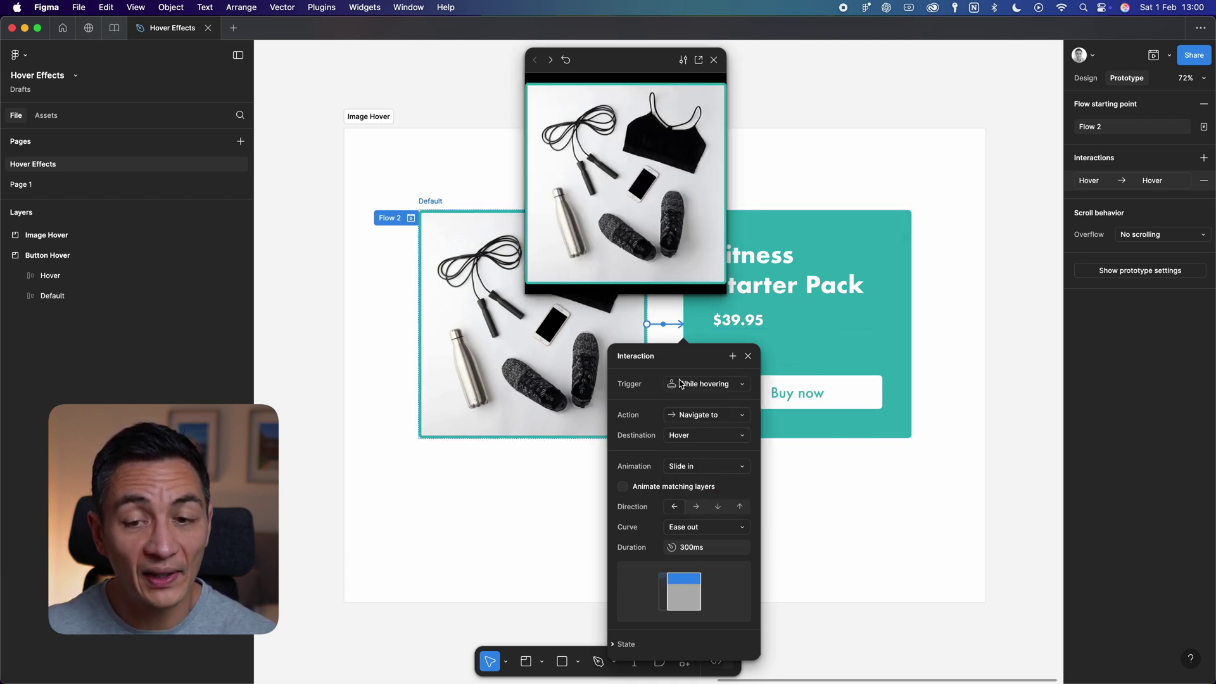
mouse_move(665, 272)
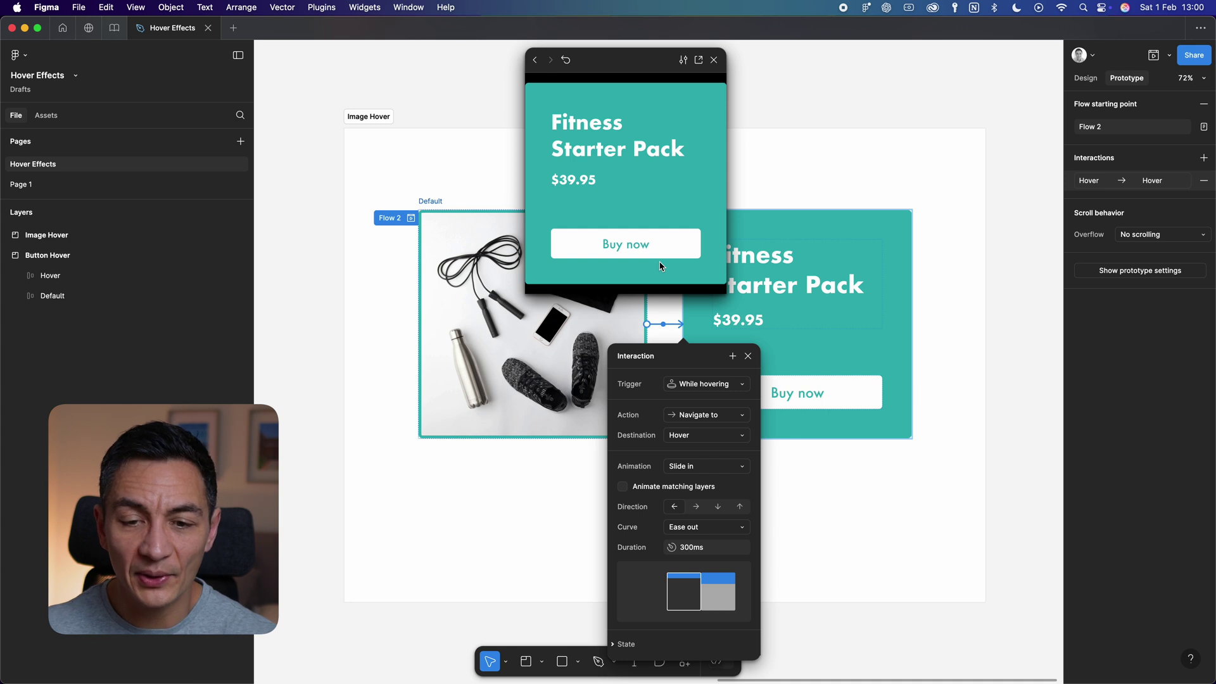
left_click(697, 506)
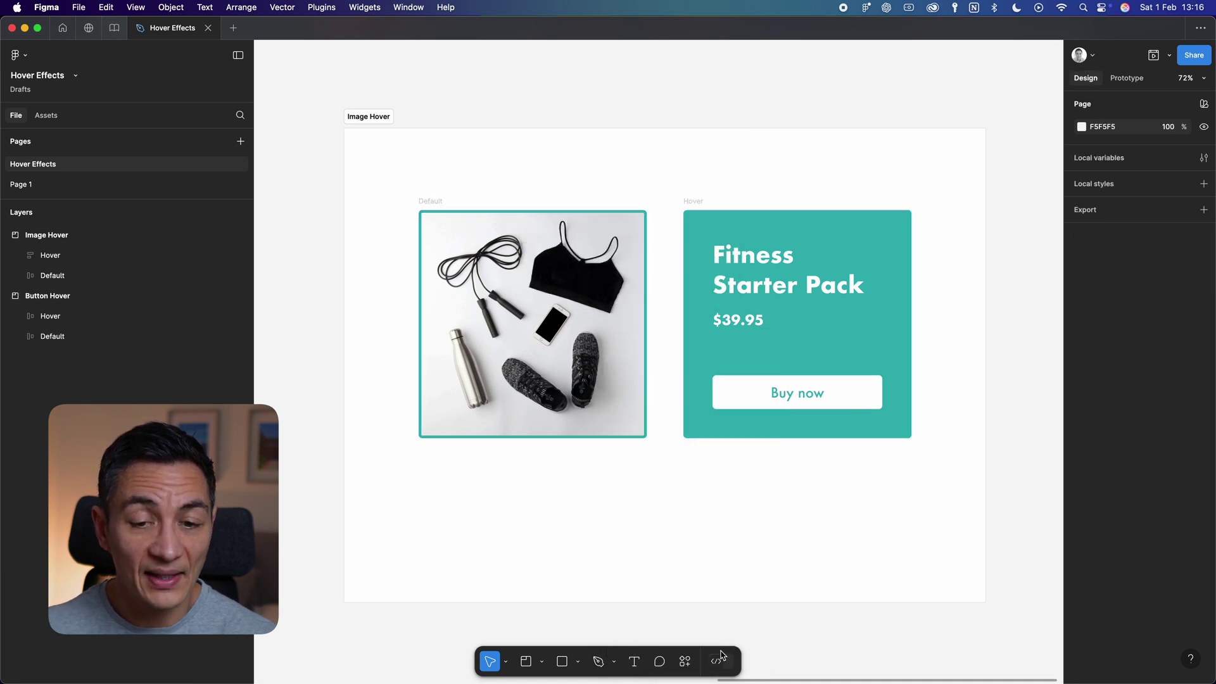
left_click(727, 661)
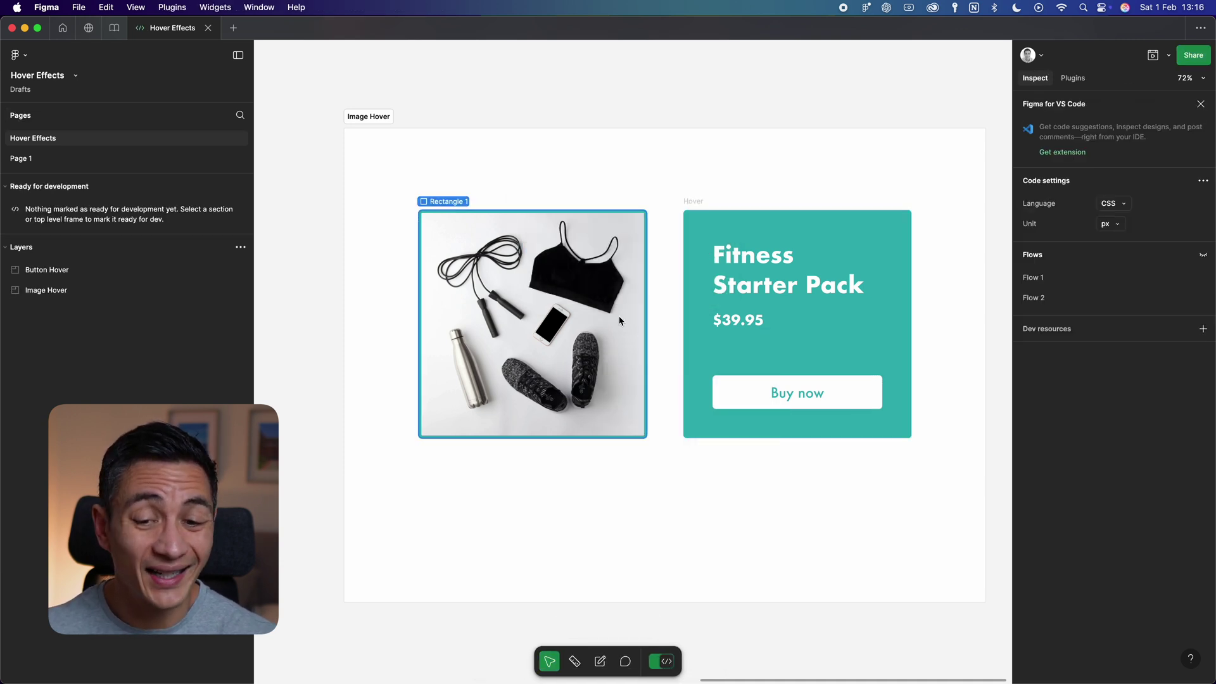
Inspect the Image Hover section, Hover card, then the product image frame's CSS and Move out Top 300ms interaction.
left_click(455, 211)
scroll(452, 203, "right", 2)
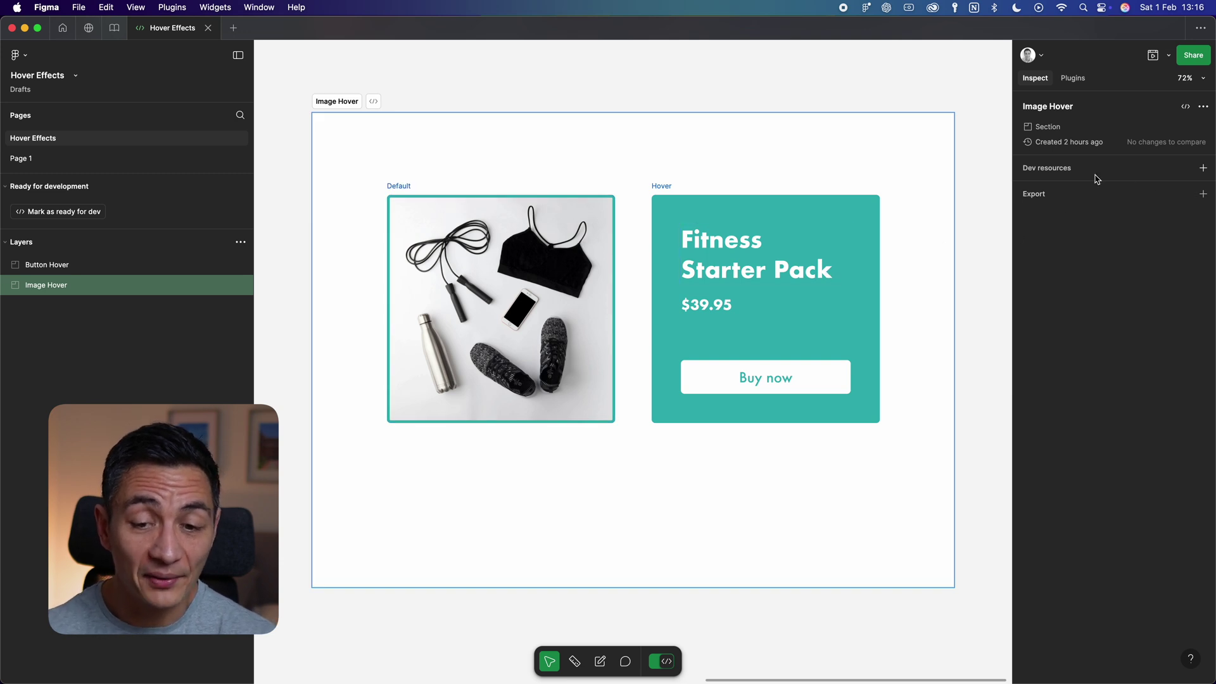
left_click(676, 322)
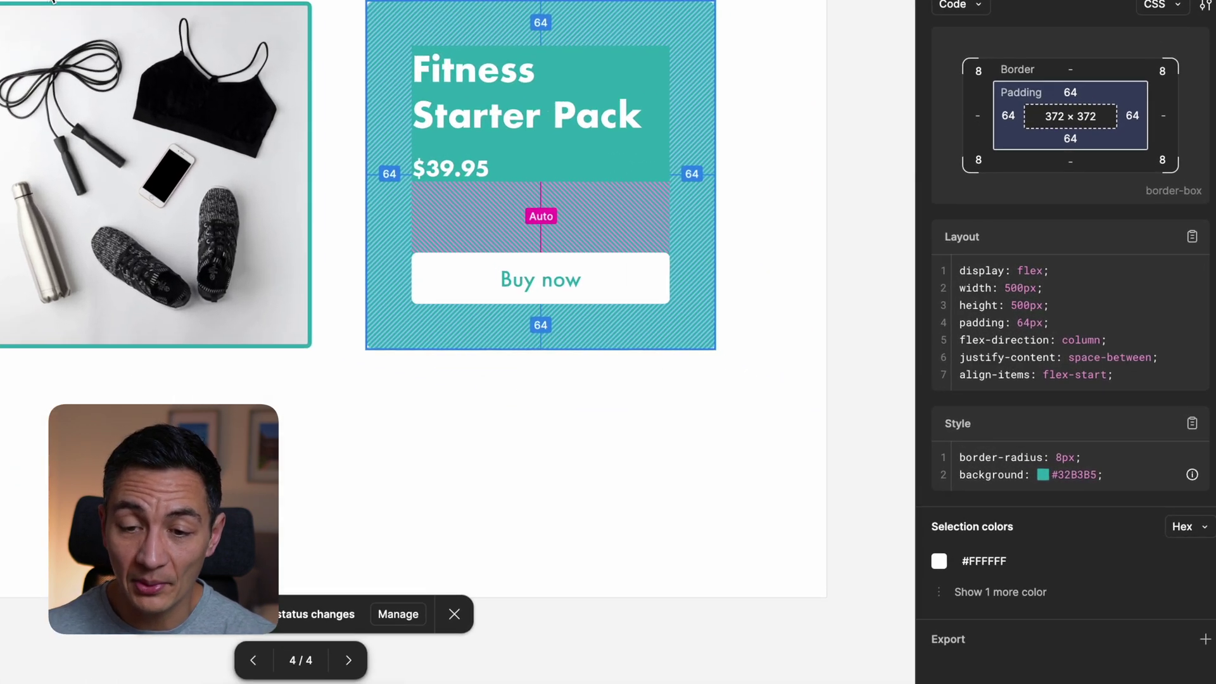
left_click(53, 2)
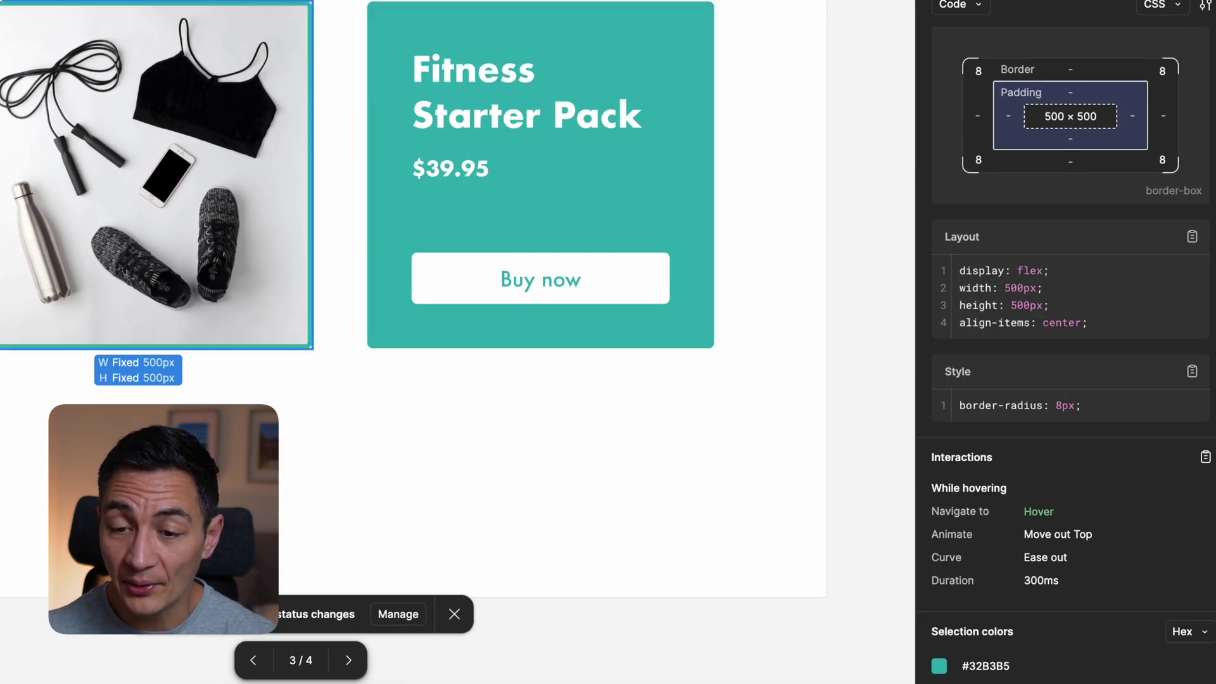